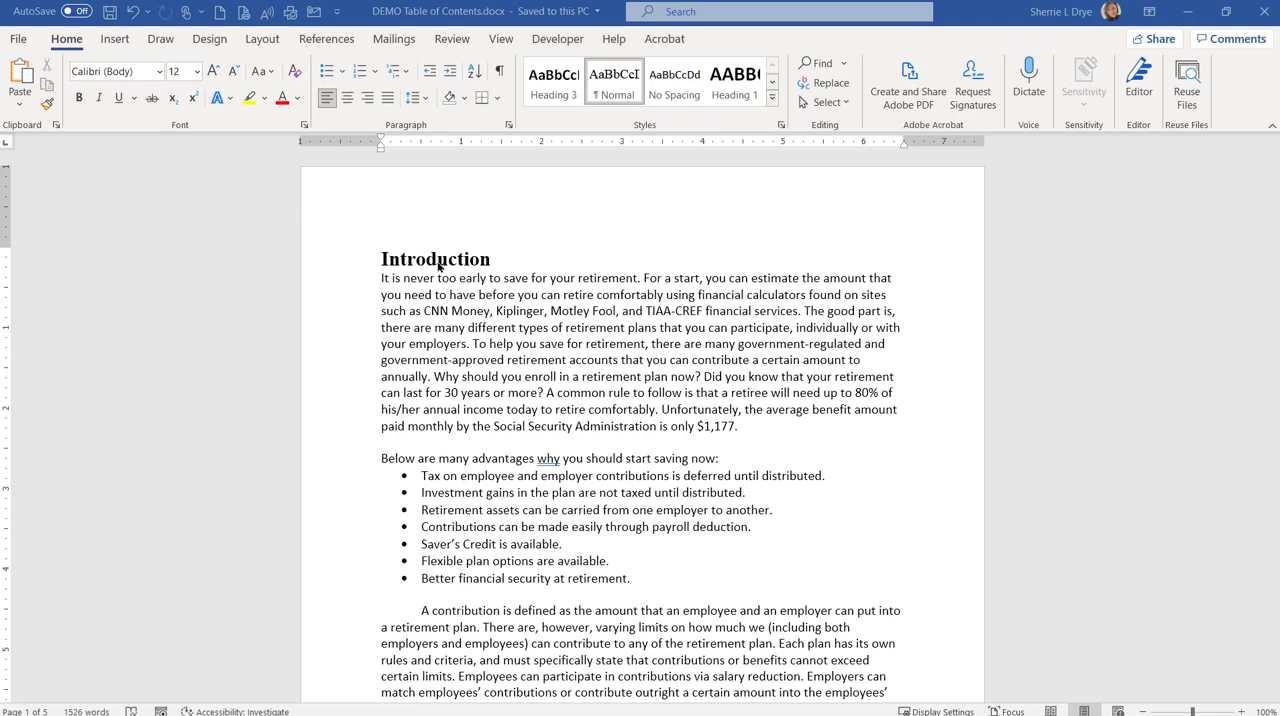
Step: Examine the document's existing headings and the available heading styles
key("ctrl+alt+shift+s")
scroll(530, 565, "down", 5)
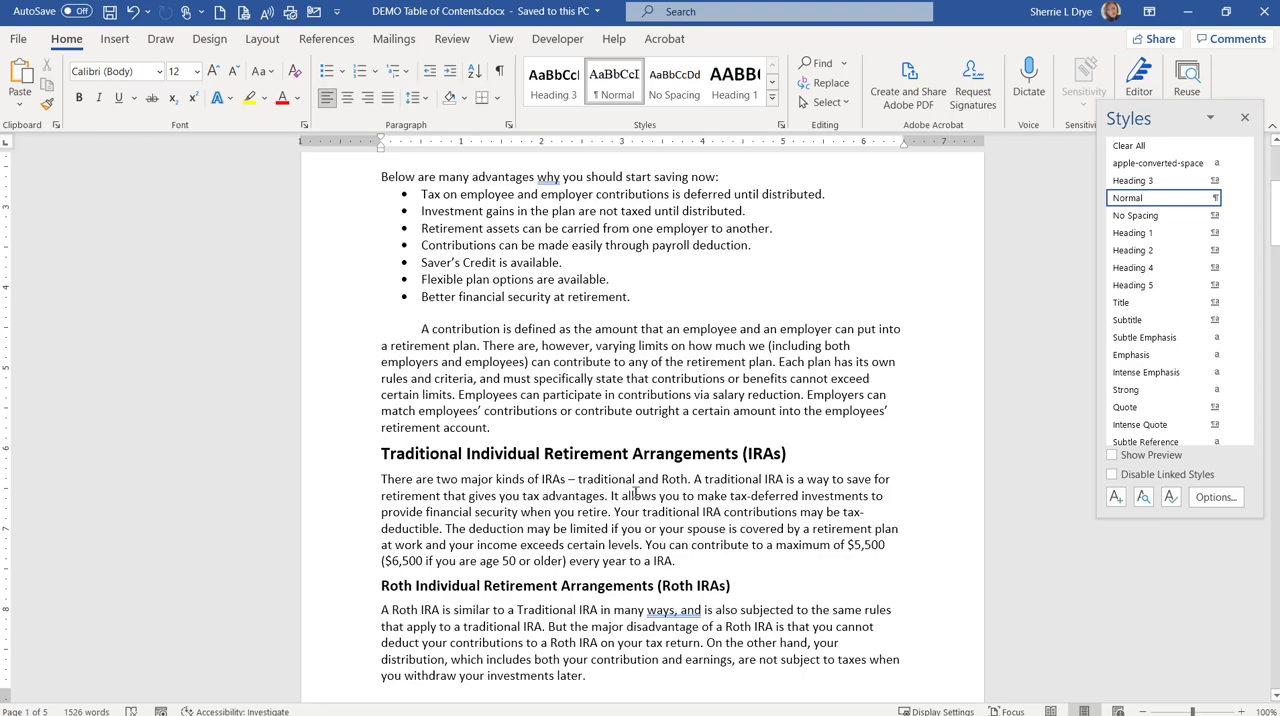
scroll(720, 492, "up", 5)
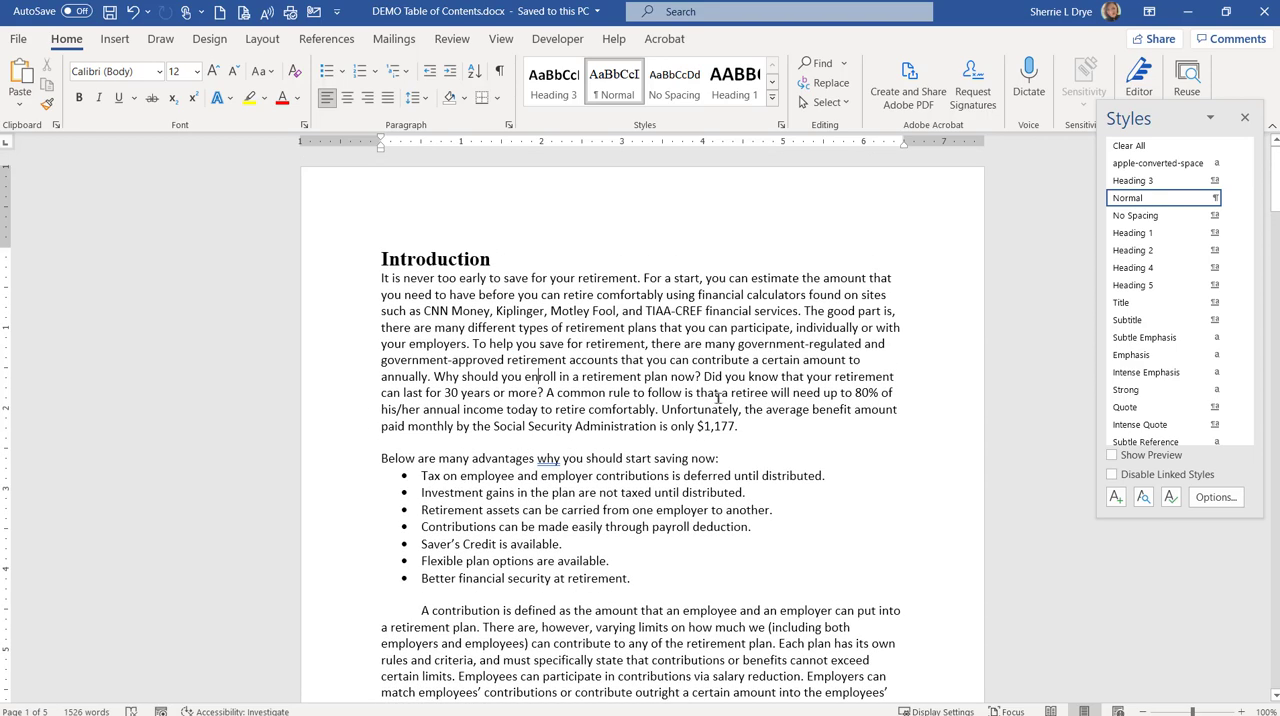
left_click(1246, 119)
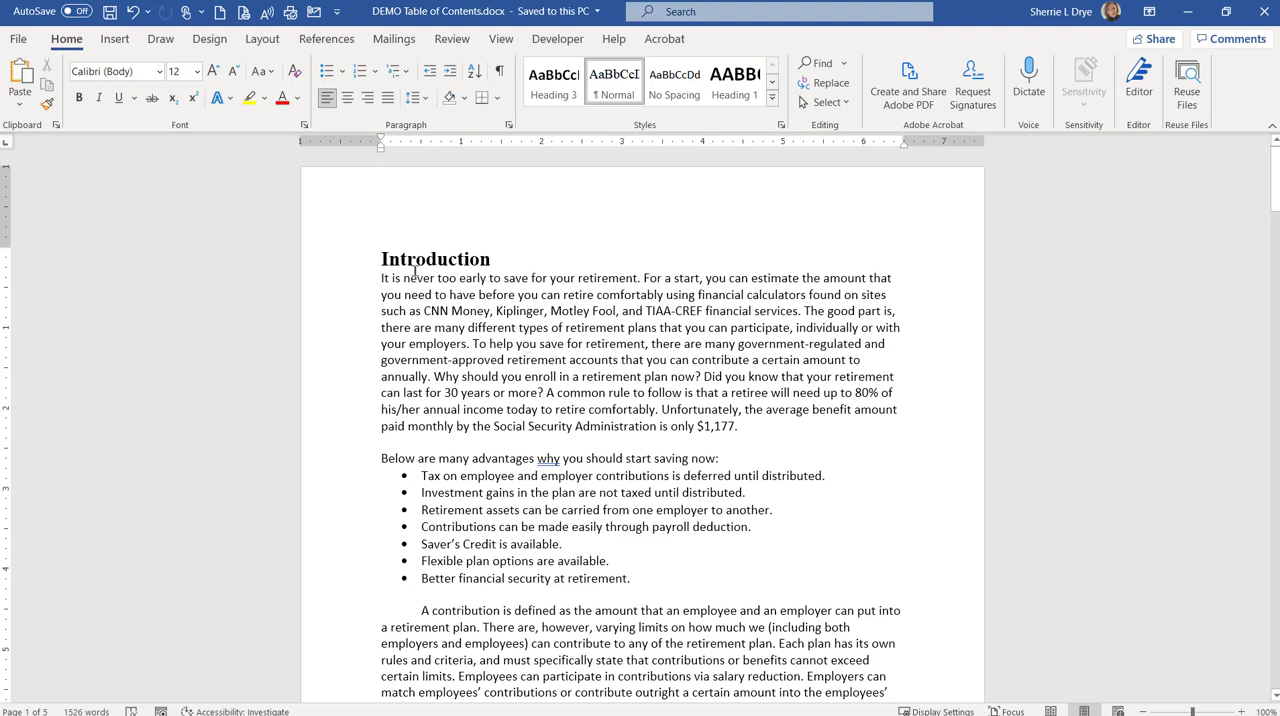
scroll(488, 611, "down", 6)
scroll(488, 611, "down", 1)
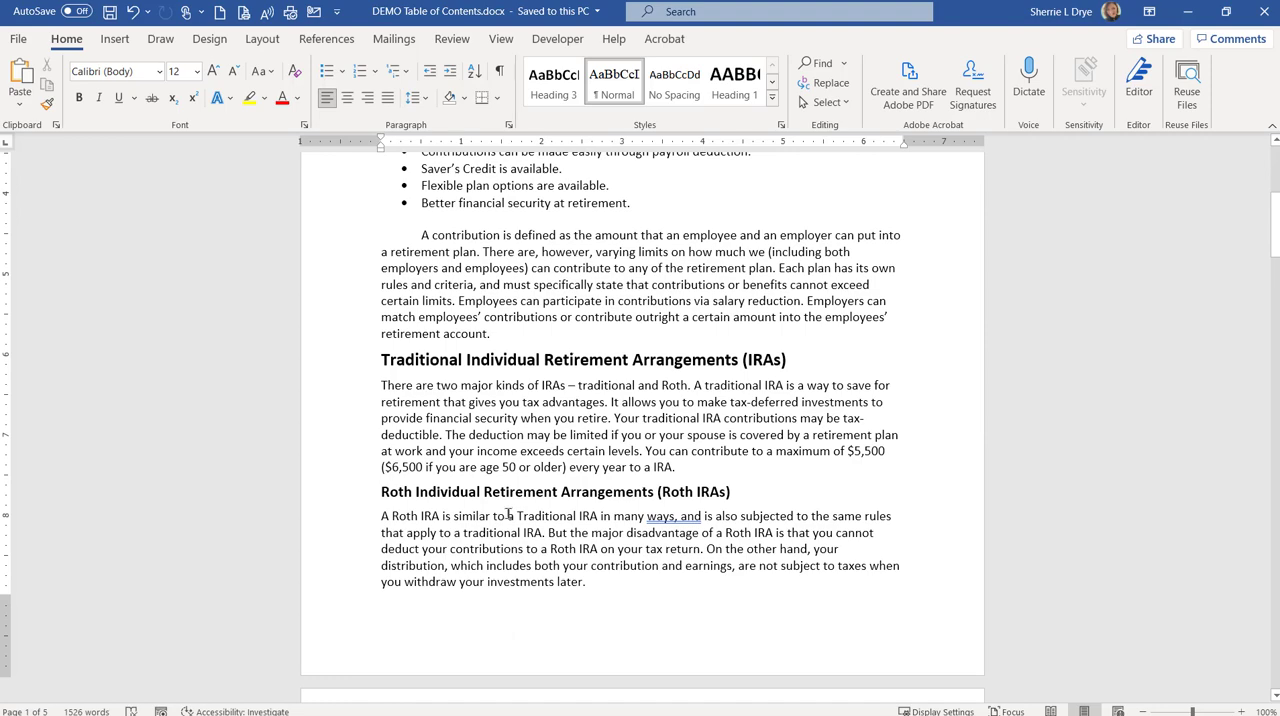
scroll(652, 342, "up", 7)
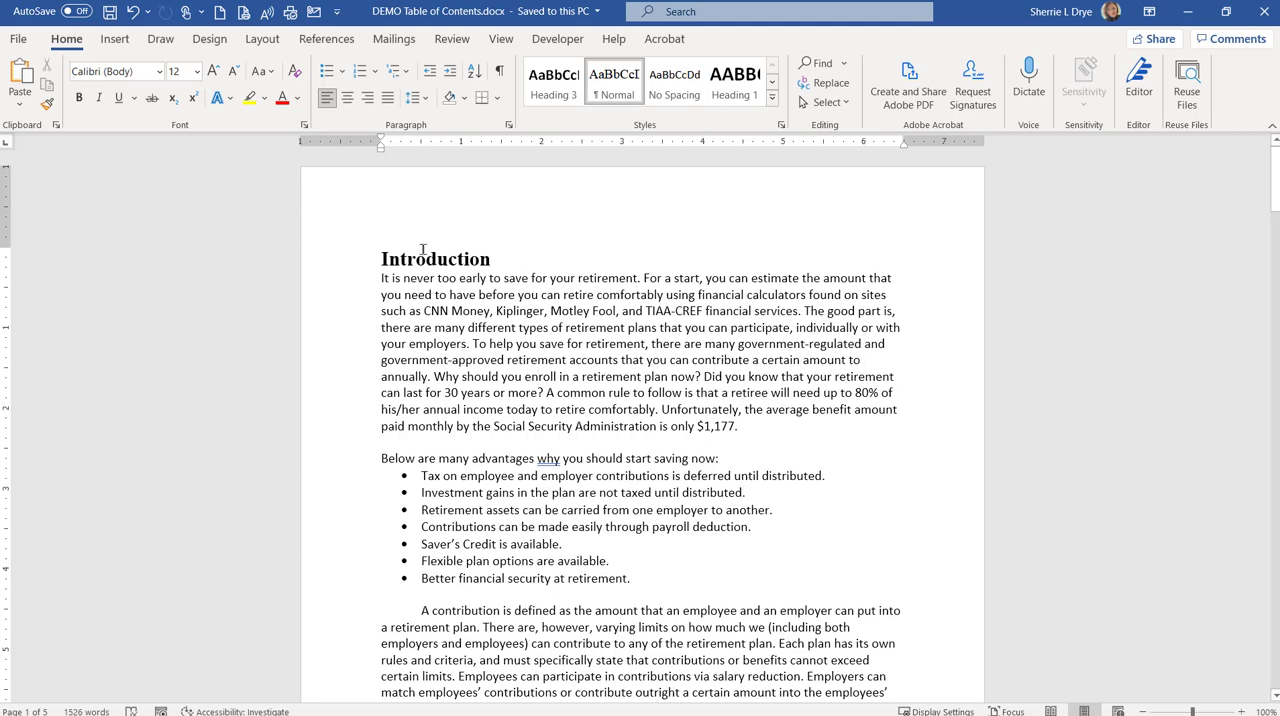
left_click(773, 86)
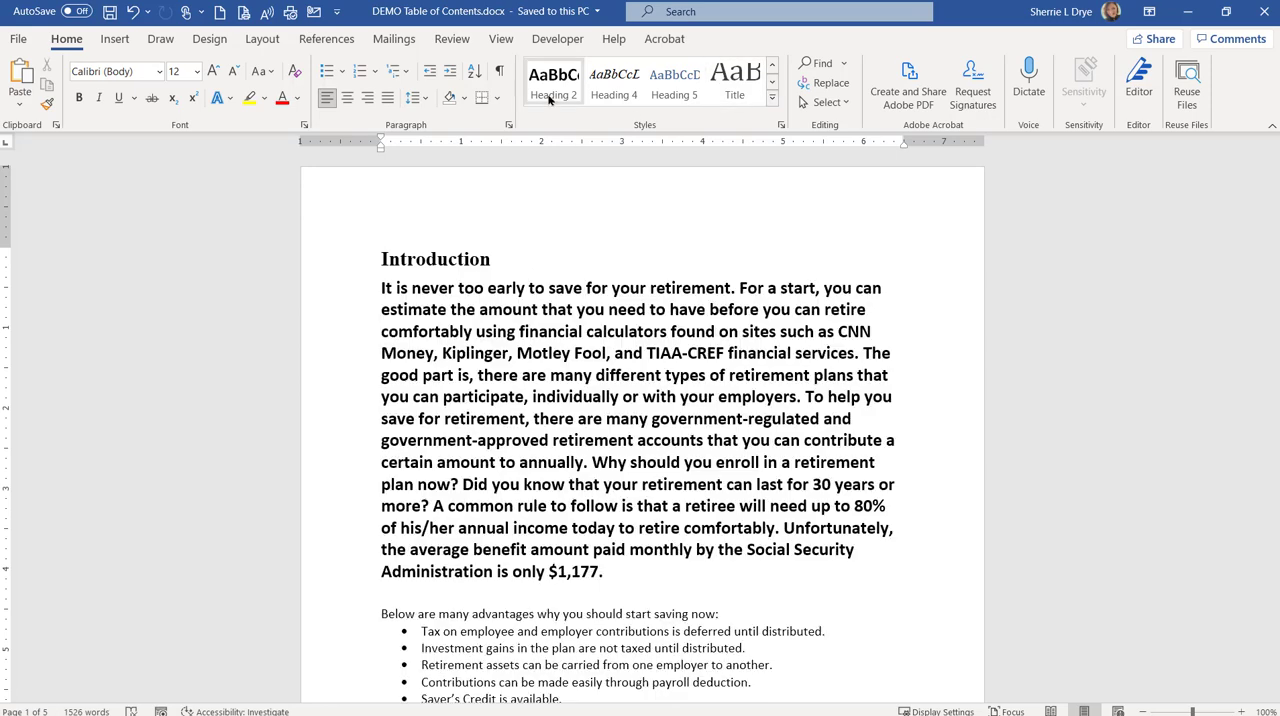
left_click(772, 64)
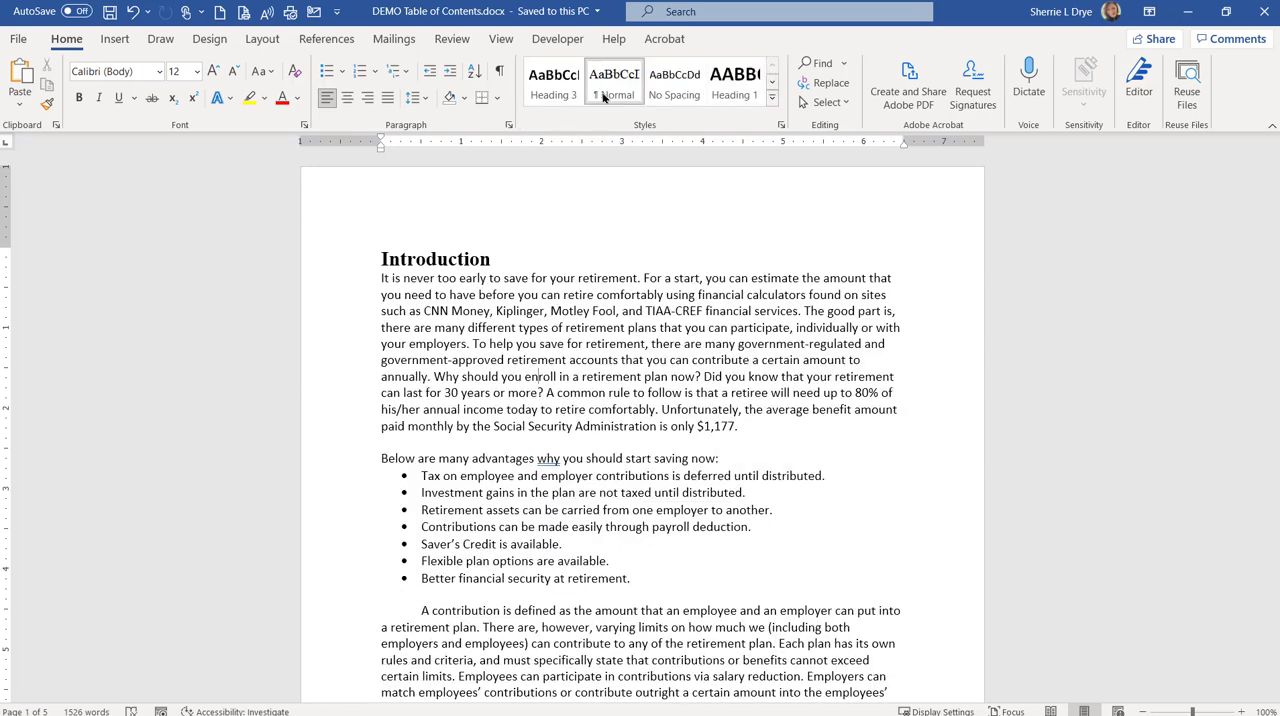
left_click(773, 86)
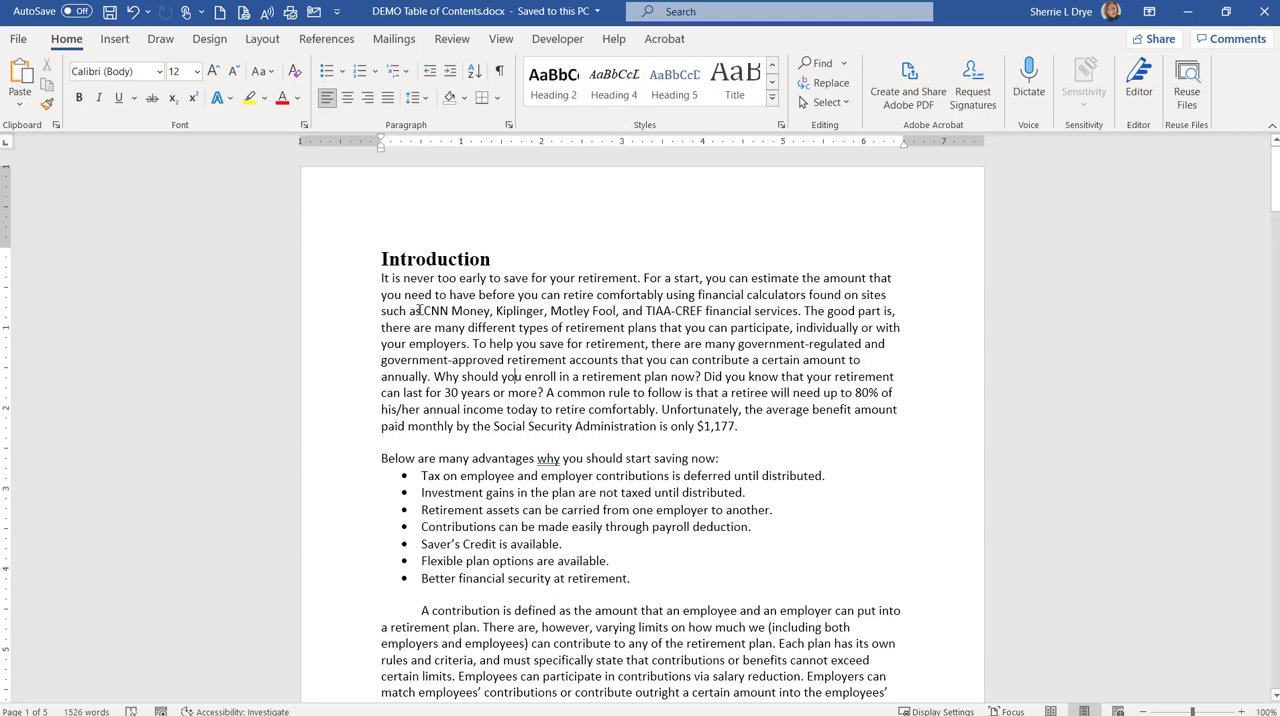
Step: Apply the Heading 1 style to the "Introduction" title at the start of the document
left_click(325, 266)
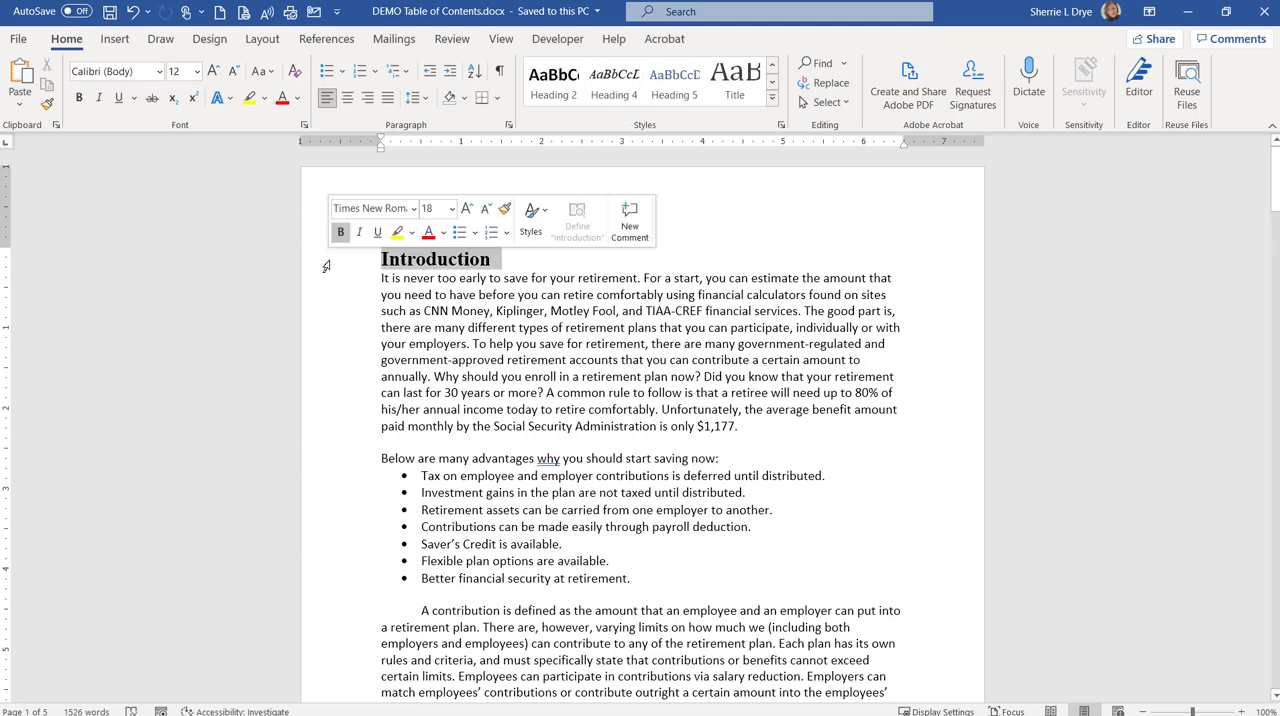
left_click(773, 66)
left_click(735, 80)
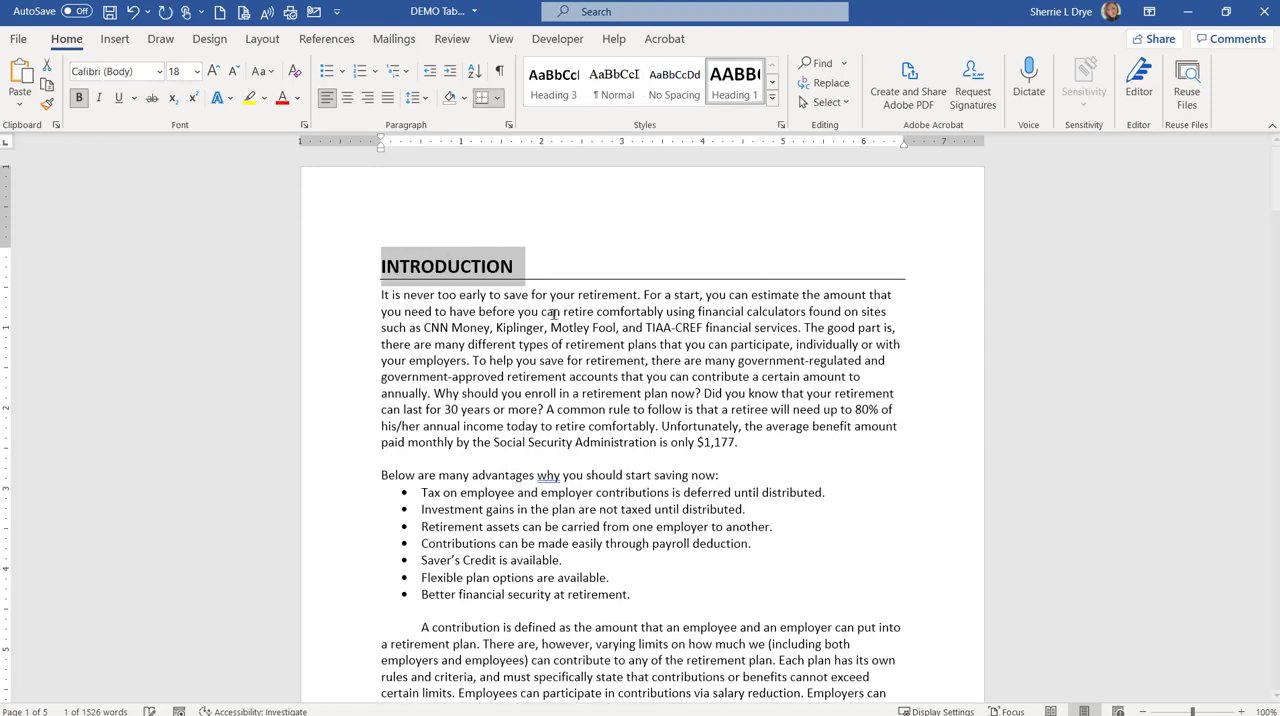
Step: Apply the Heading 2 style to the "Roth Individual Retirement Arrangements (Roth IRAs)" heading
scroll(521, 390, "down", 5)
scroll(521, 390, "up", 5)
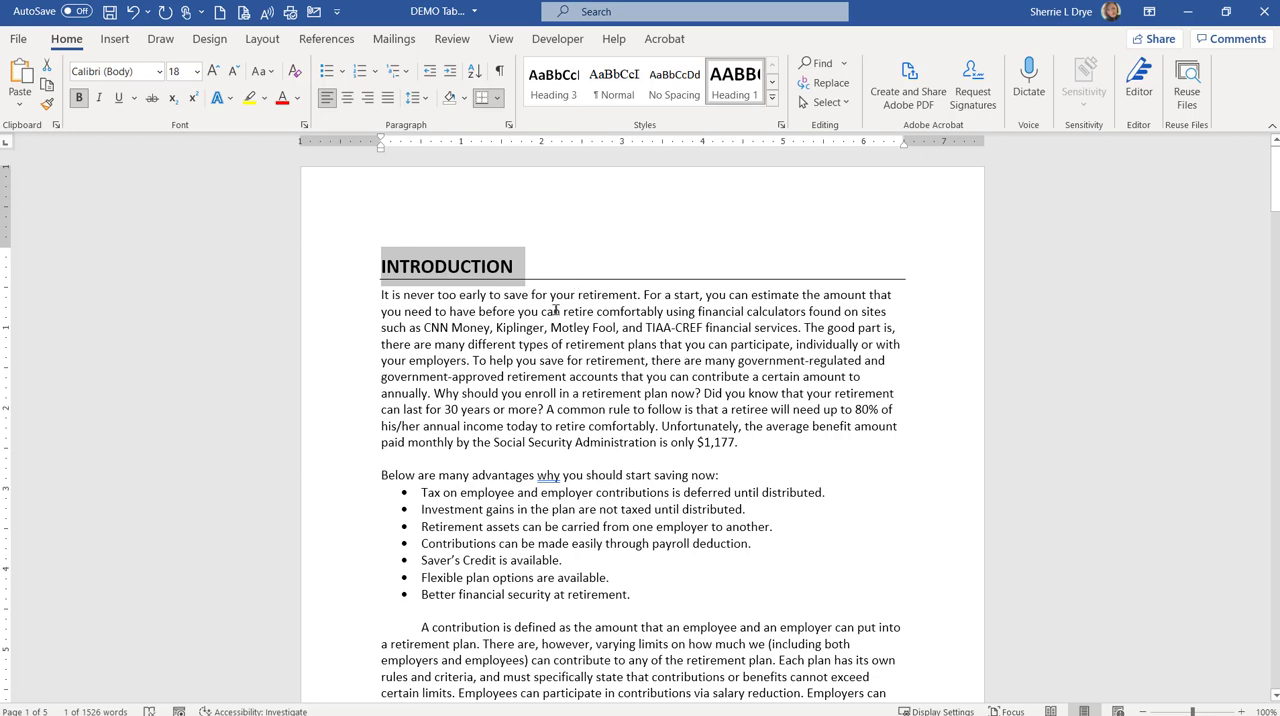
scroll(556, 310, "down", 9)
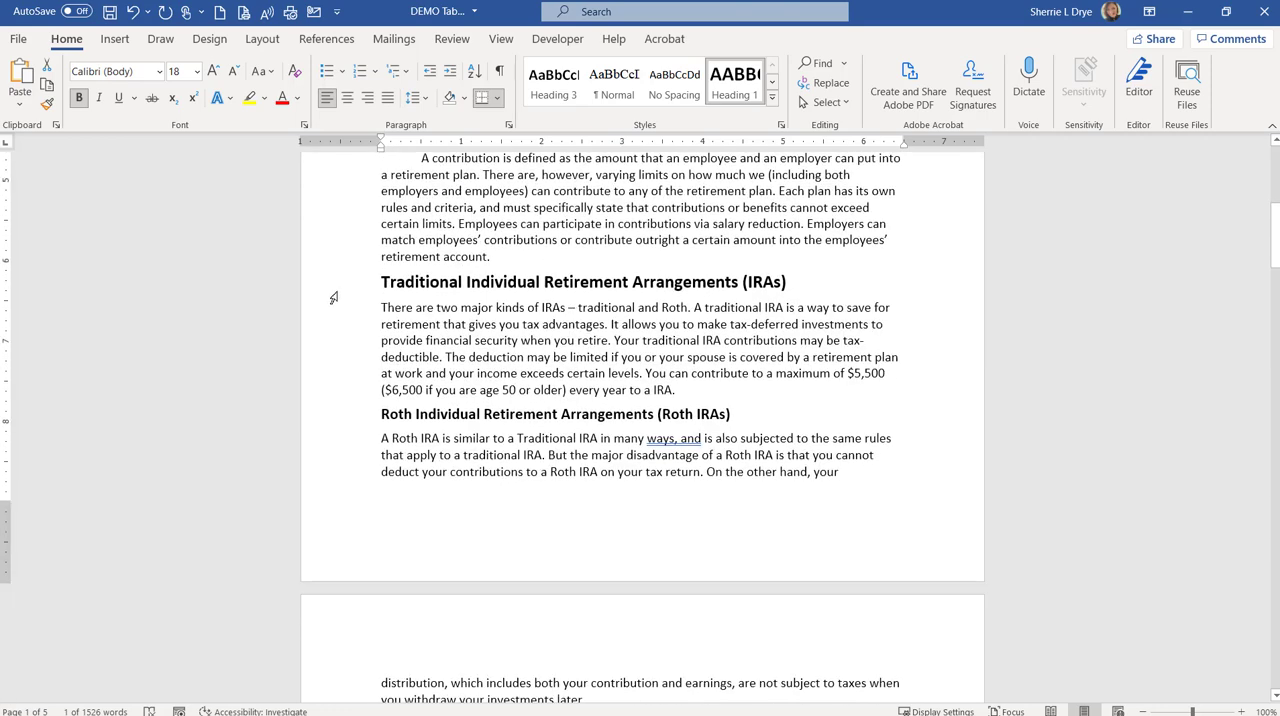
left_click(333, 294)
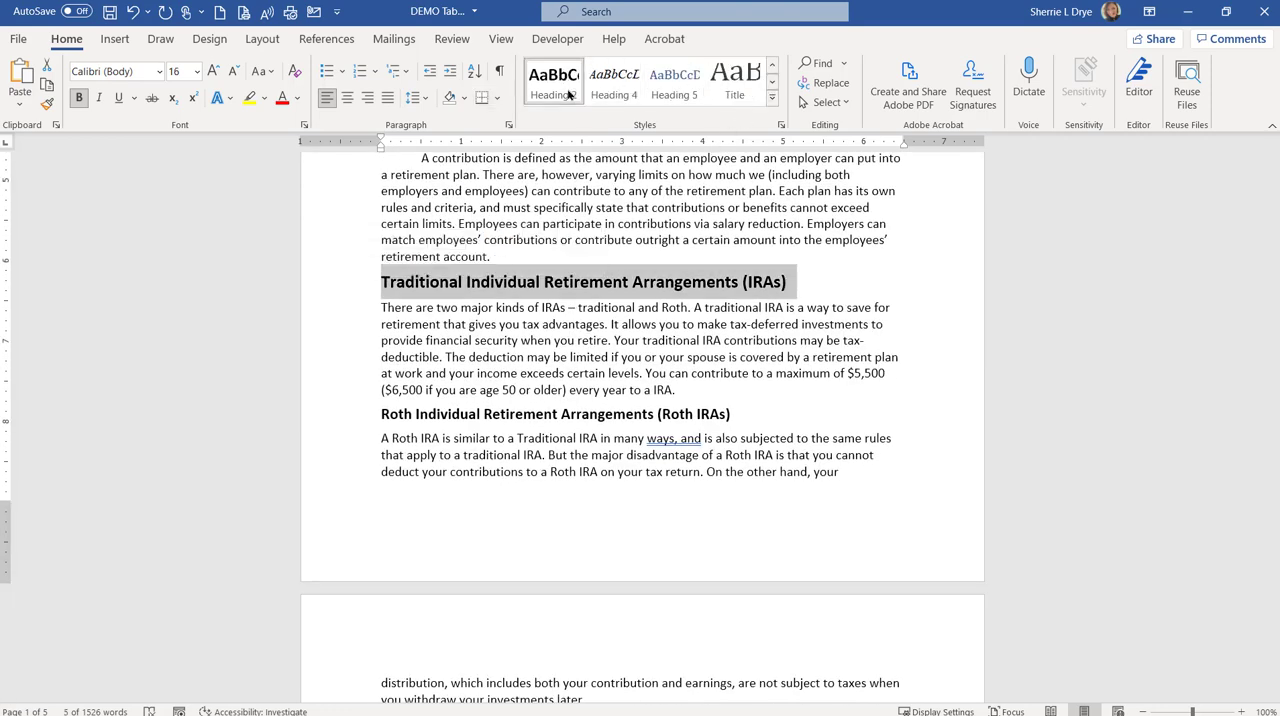
left_click(348, 420)
left_click(570, 80)
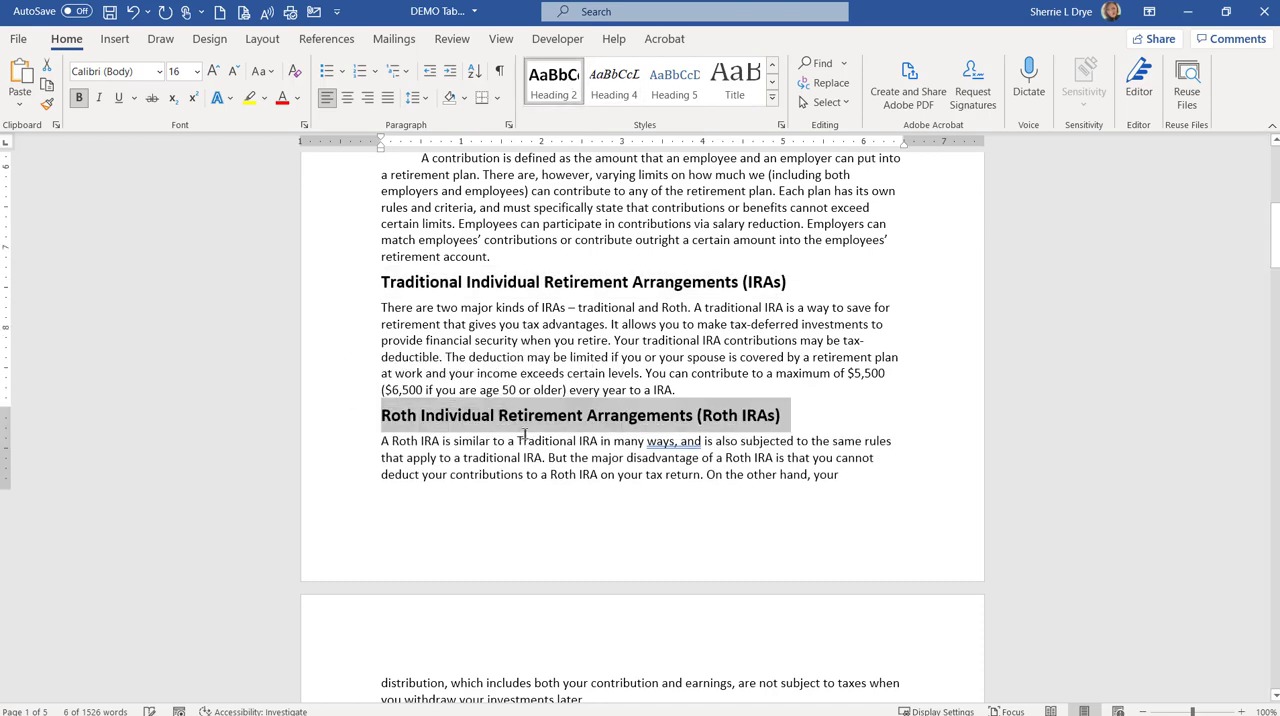
Step: Remove the page break and empty line before the paragraph "Some of the rules and regulations governing a Roth IRA"
scroll(524, 431, "down", 6)
scroll(526, 432, "down", 15)
scroll(537, 423, "up", 12)
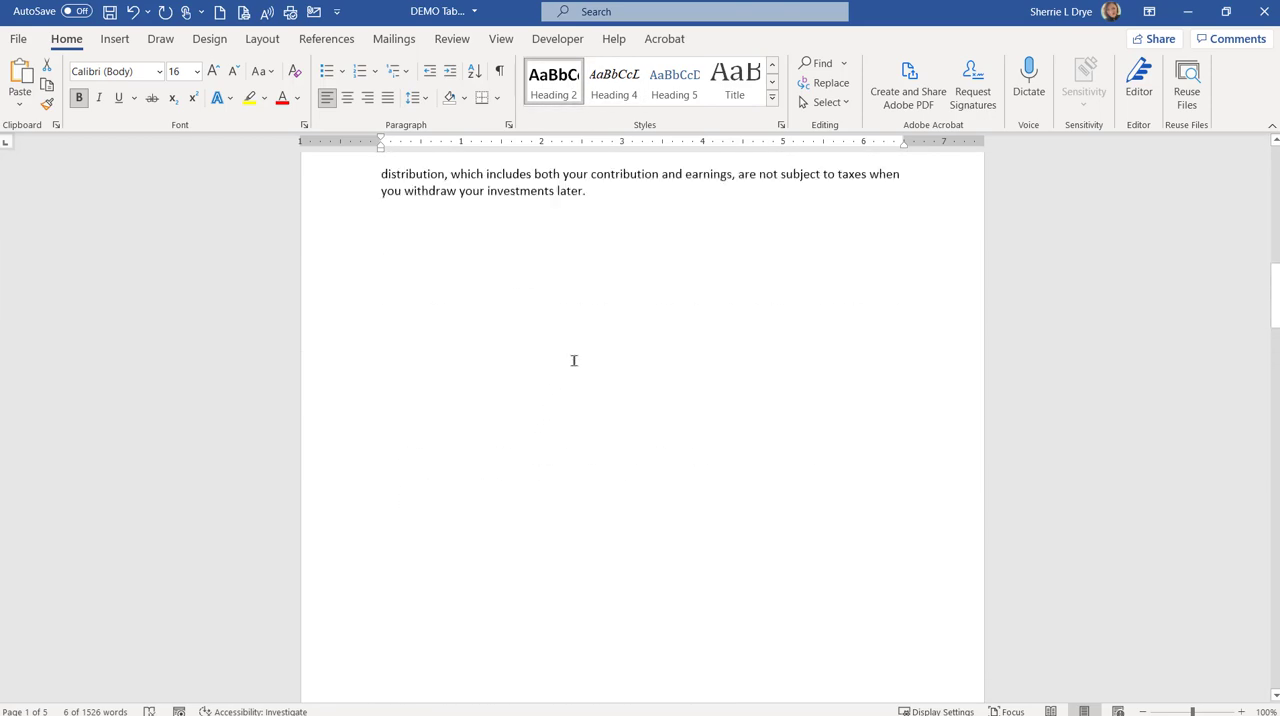
left_click(627, 266)
key("BackSpace")
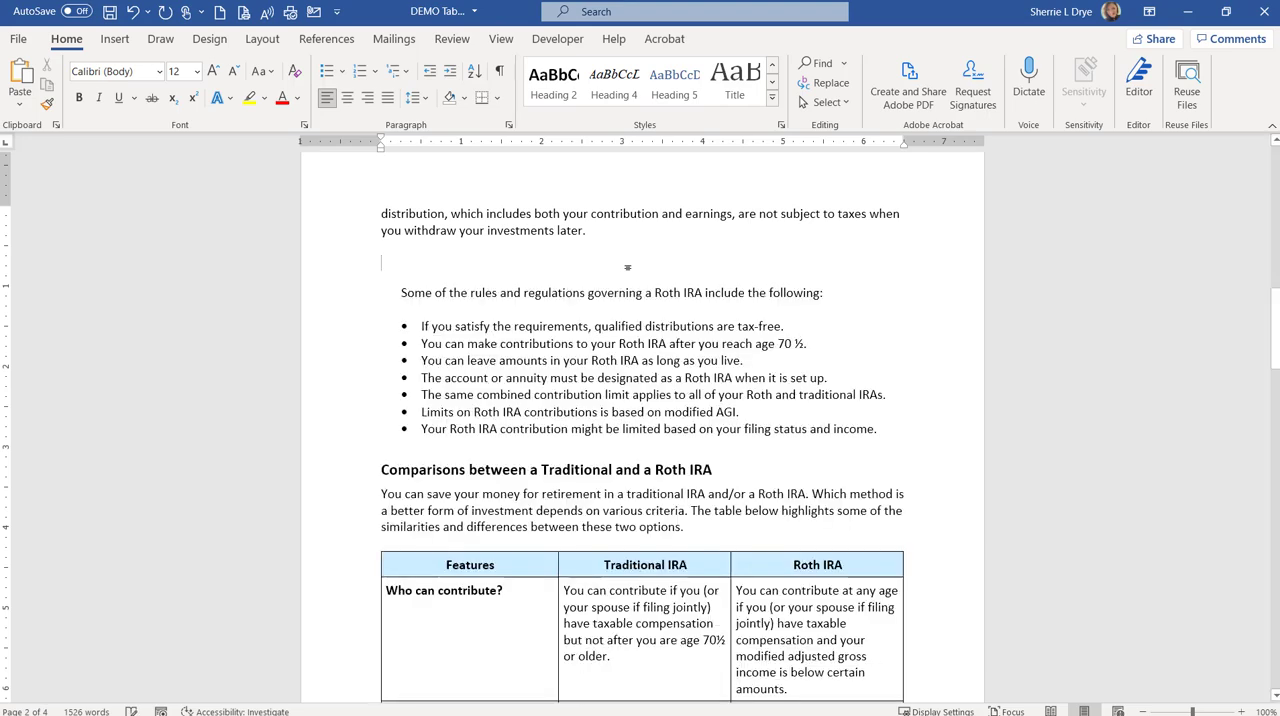
key("Delete")
Step: Check the style of the "Comparisons between a Traditional and a Roth IRA" heading and apply Heading 3 to "401(k) Plans"
left_click(340, 440)
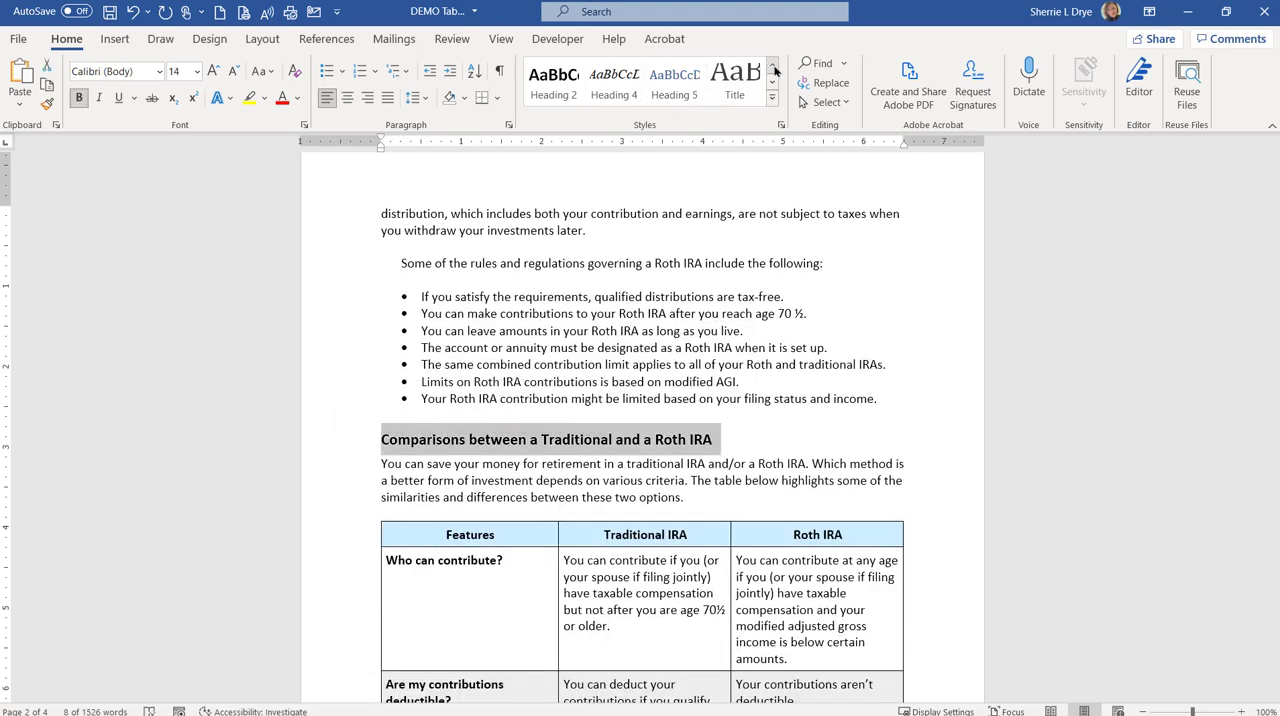
left_click(772, 65)
left_click(573, 263)
scroll(573, 264, "down", 9)
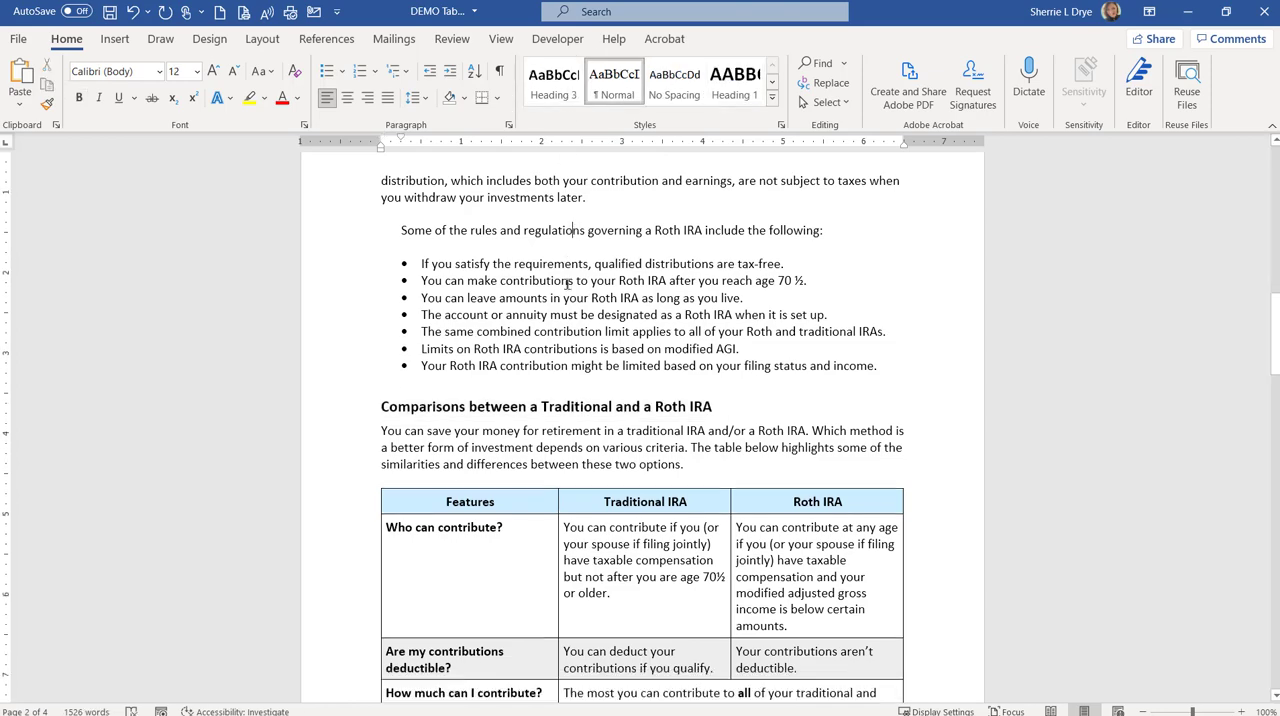
scroll(567, 284, "down", 10)
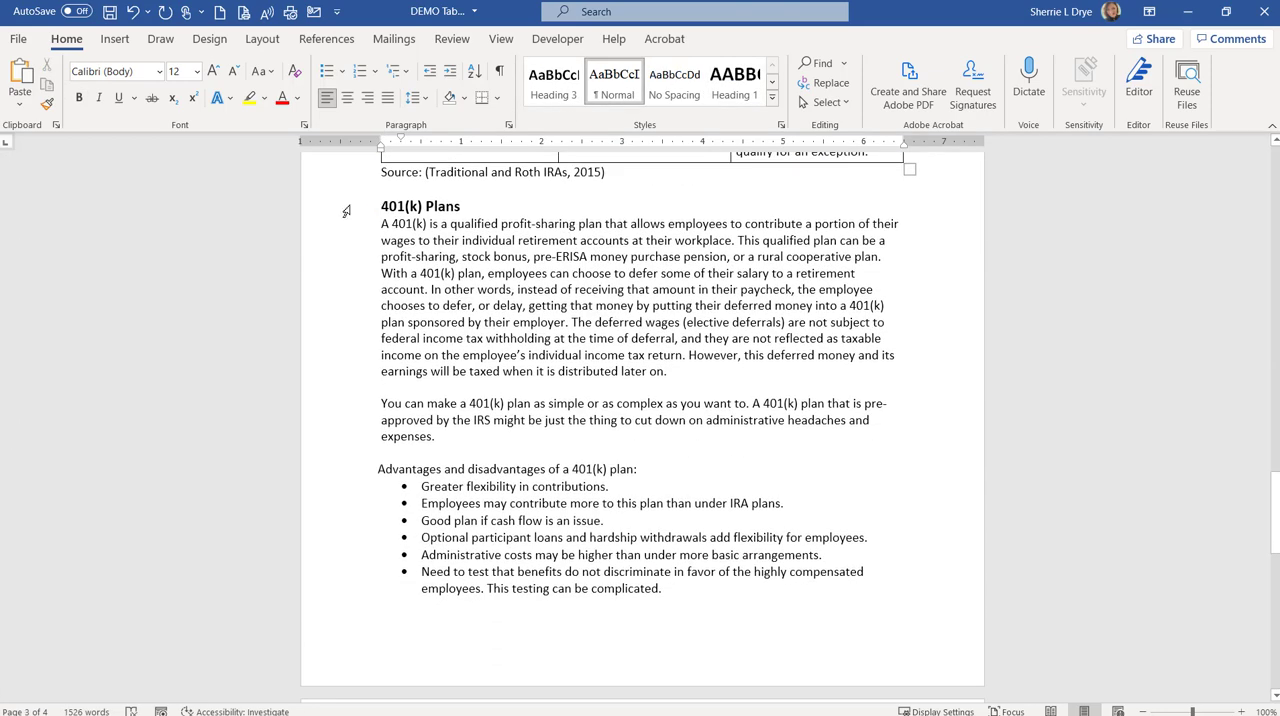
left_click(347, 208)
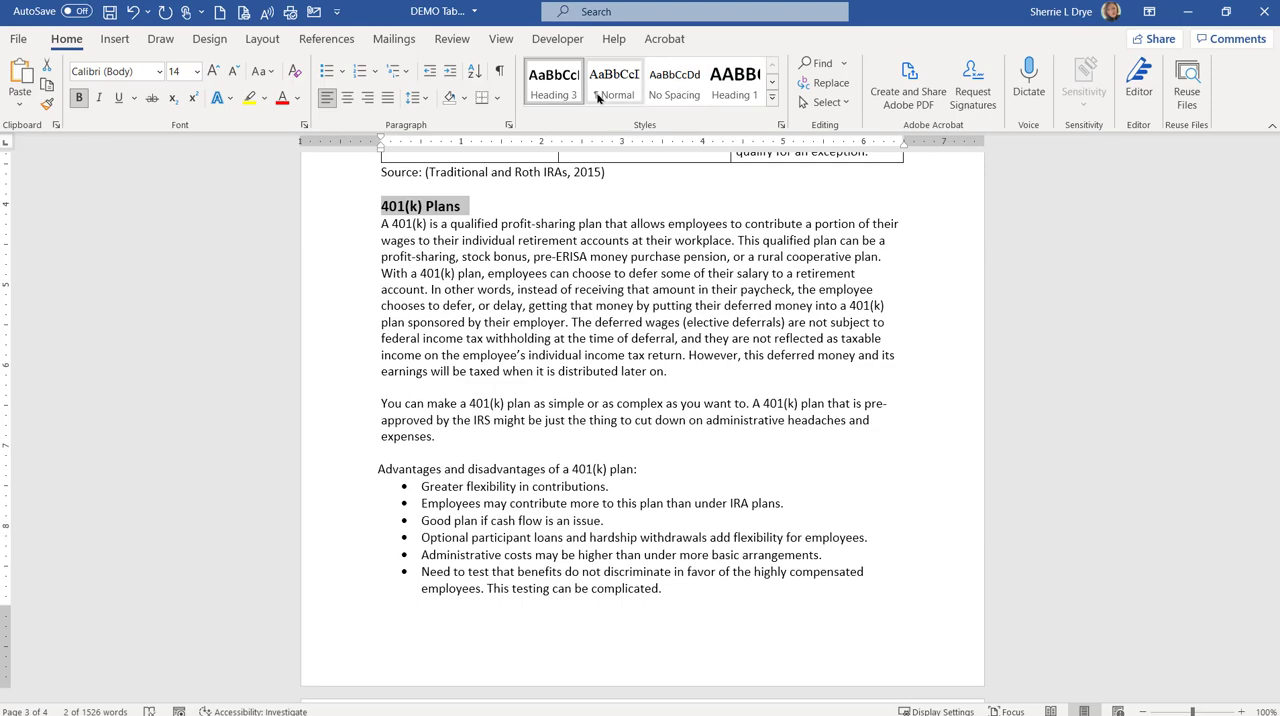
left_click(552, 92)
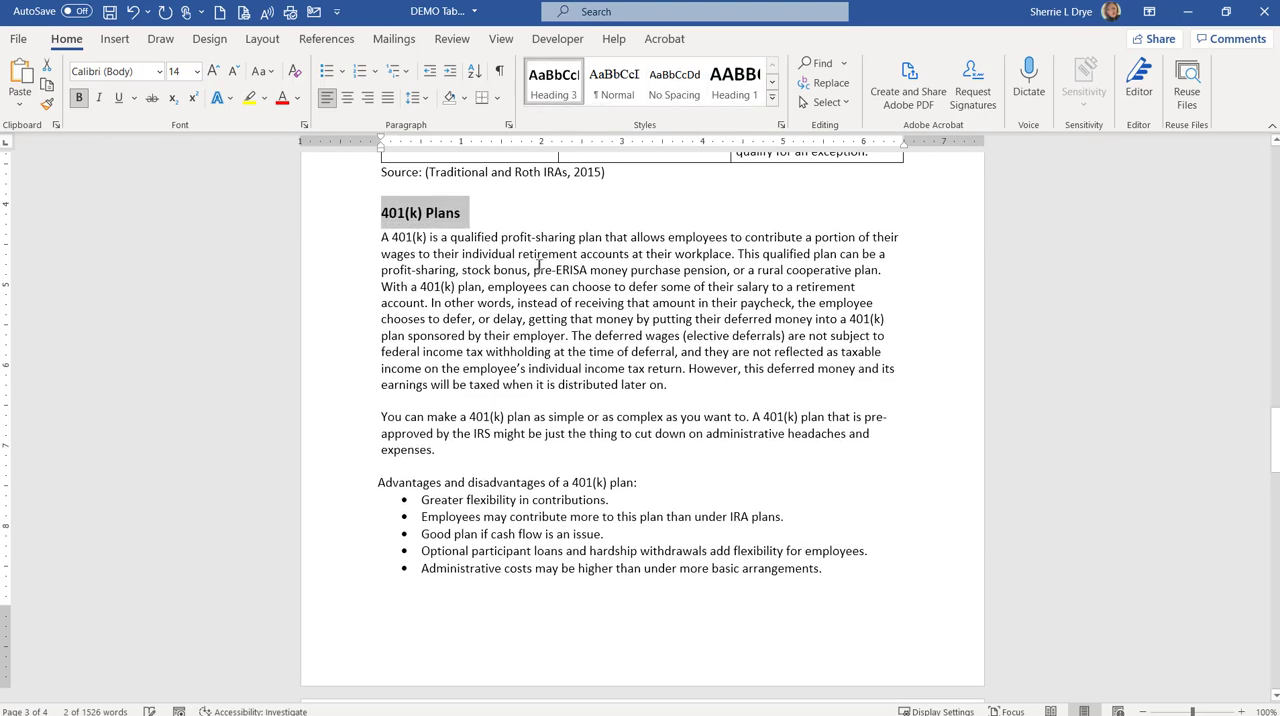
Step: Apply the Heading 2 style to the "Conclusion" heading on the last page
scroll(539, 267, "down", 5)
scroll(539, 267, "down", 8)
scroll(450, 380, "up", 5)
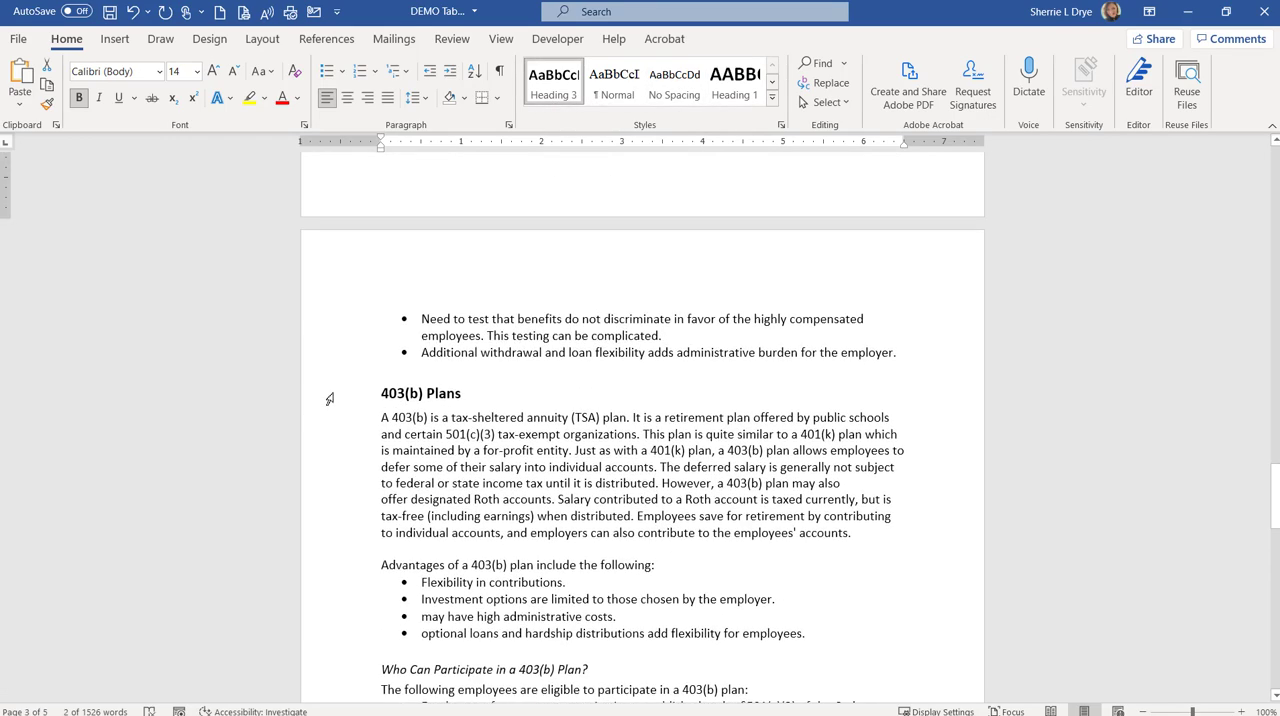
left_click(329, 399)
scroll(489, 403, "down", 15)
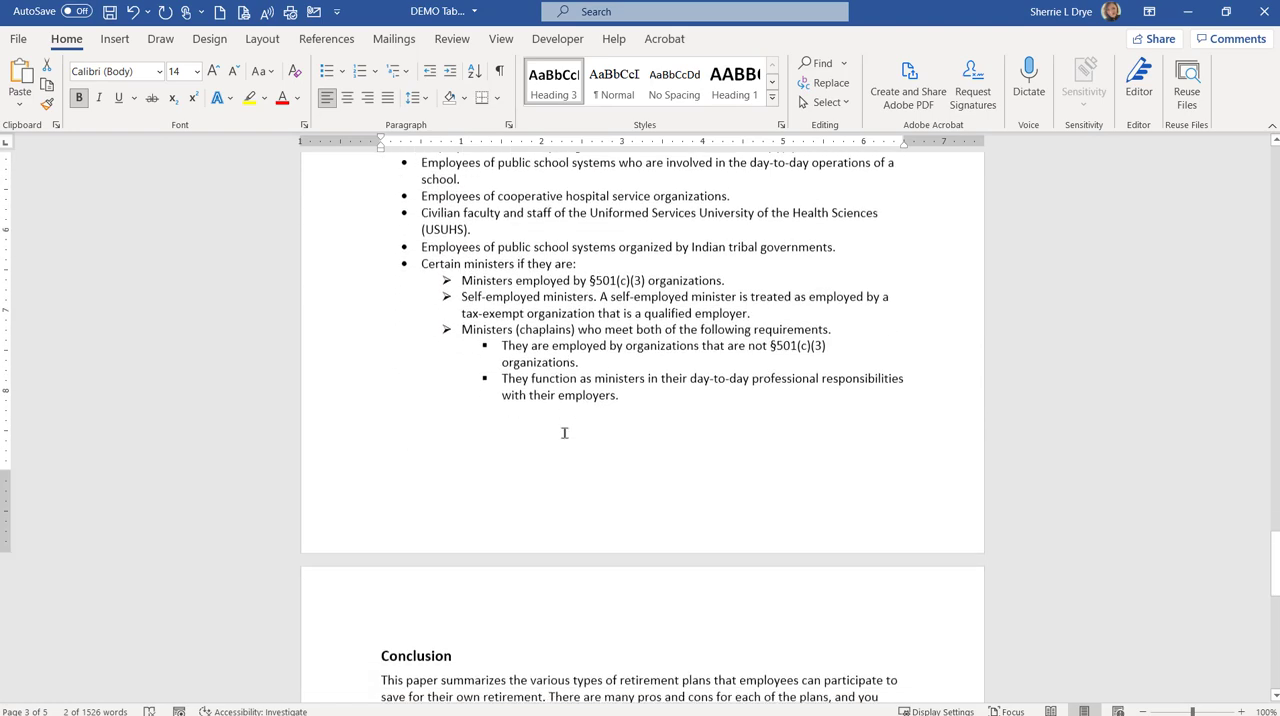
left_click(352, 382)
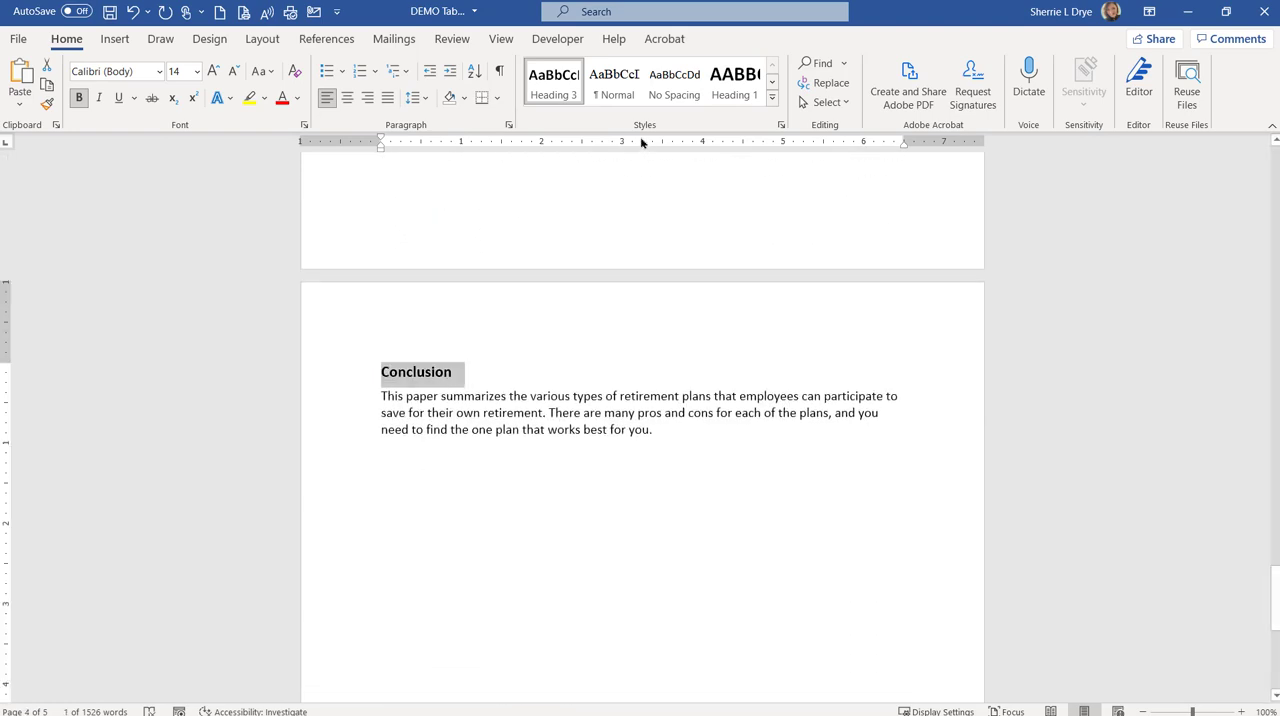
left_click(772, 86)
left_click(556, 88)
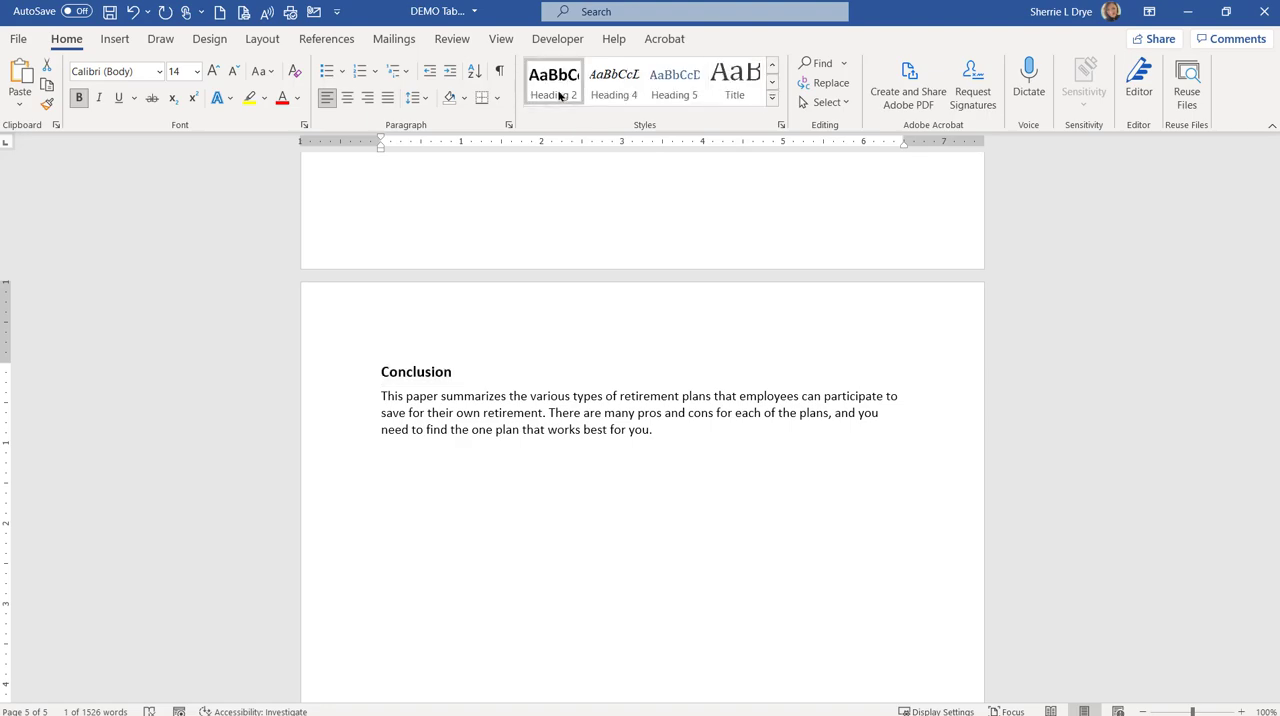
left_click(562, 475)
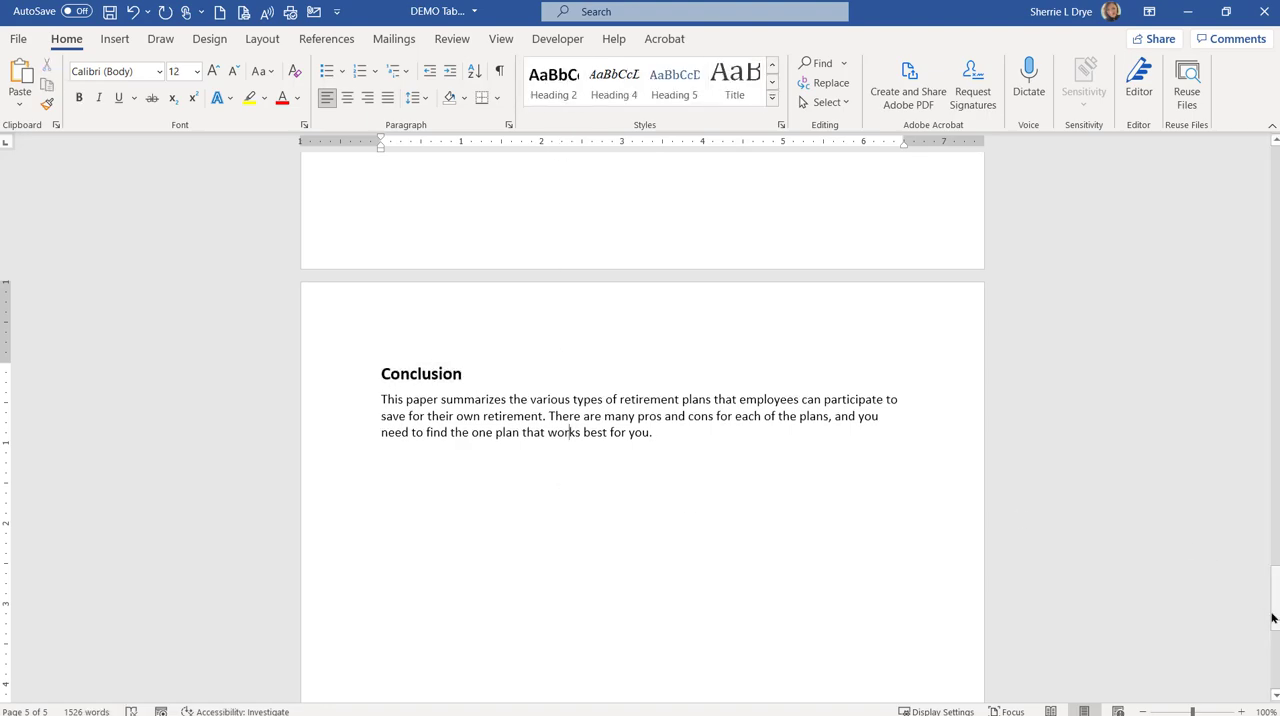
Step: Show the formatting marks and insert a page break before the "INTRODUCTION" heading
left_click_drag(1275, 614, 1266, 170)
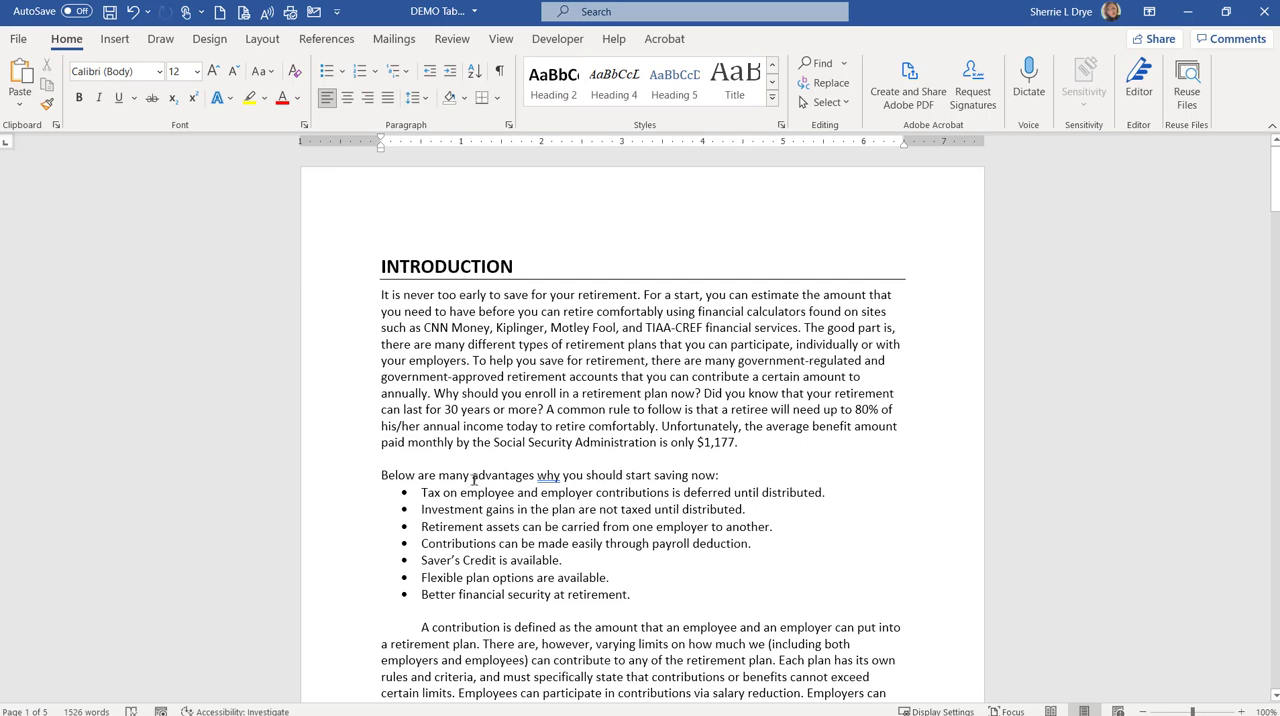
left_click(382, 243)
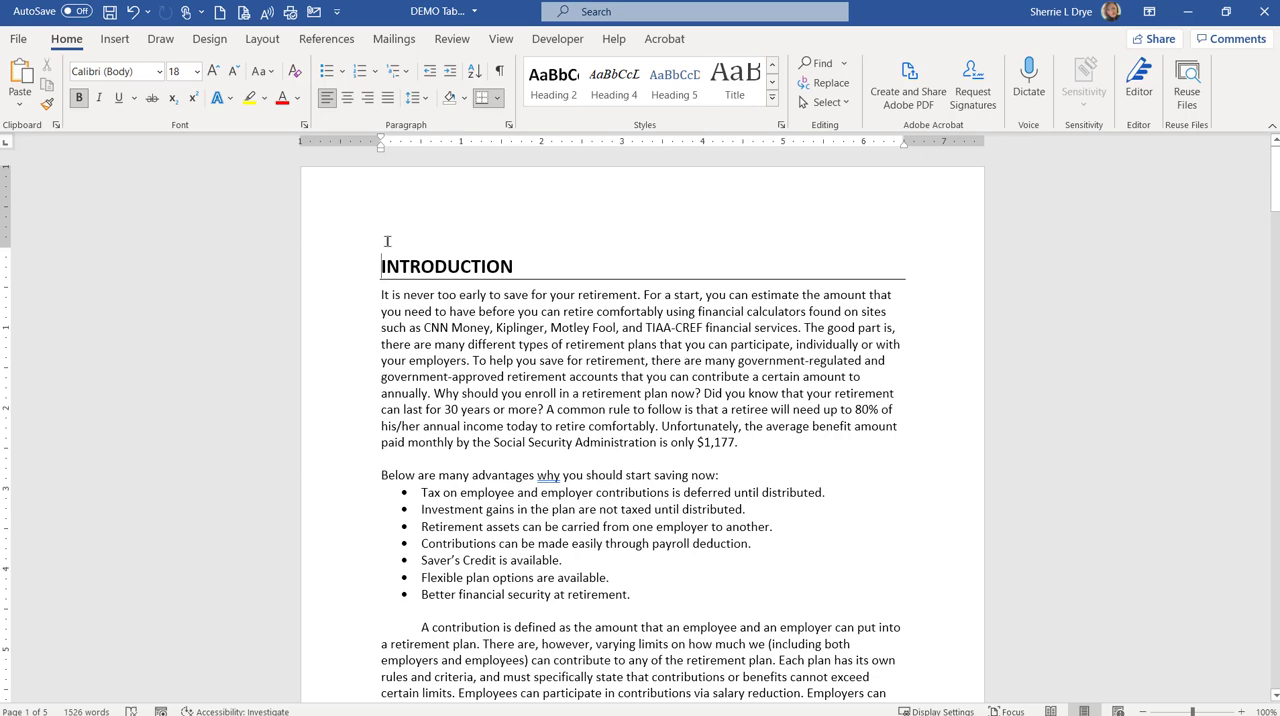
left_click(500, 72)
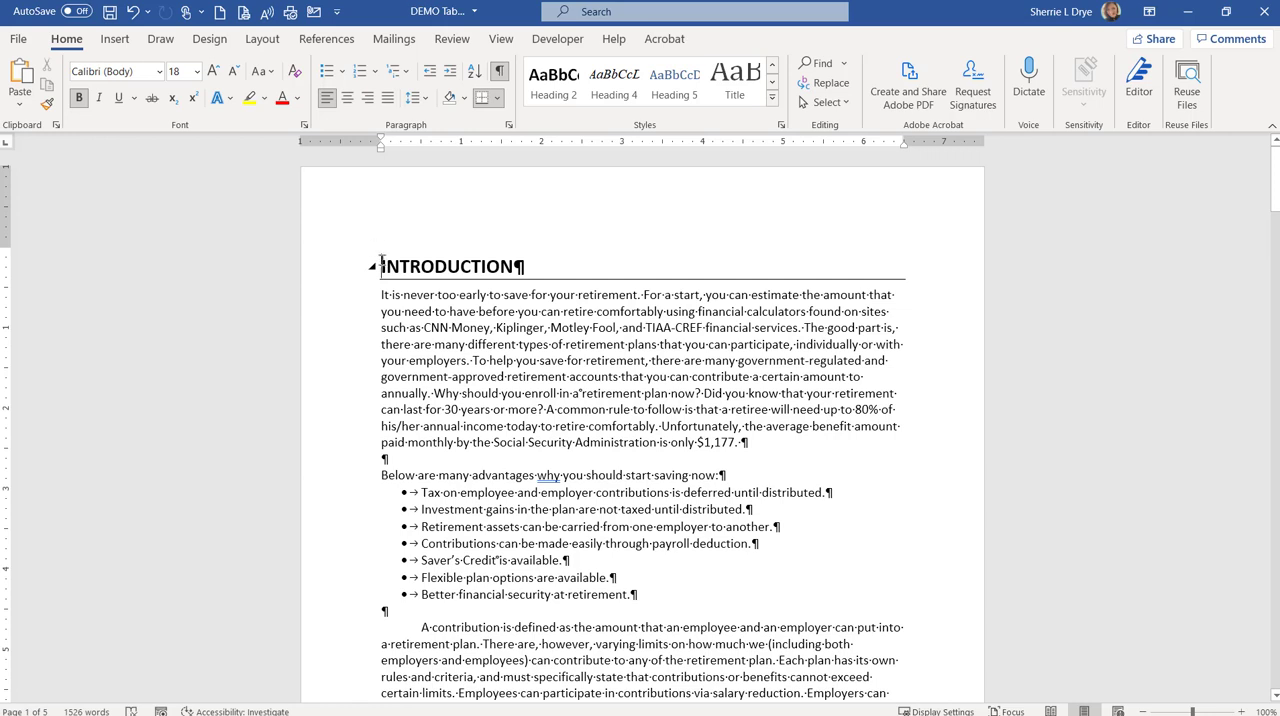
key("ctrl+Return")
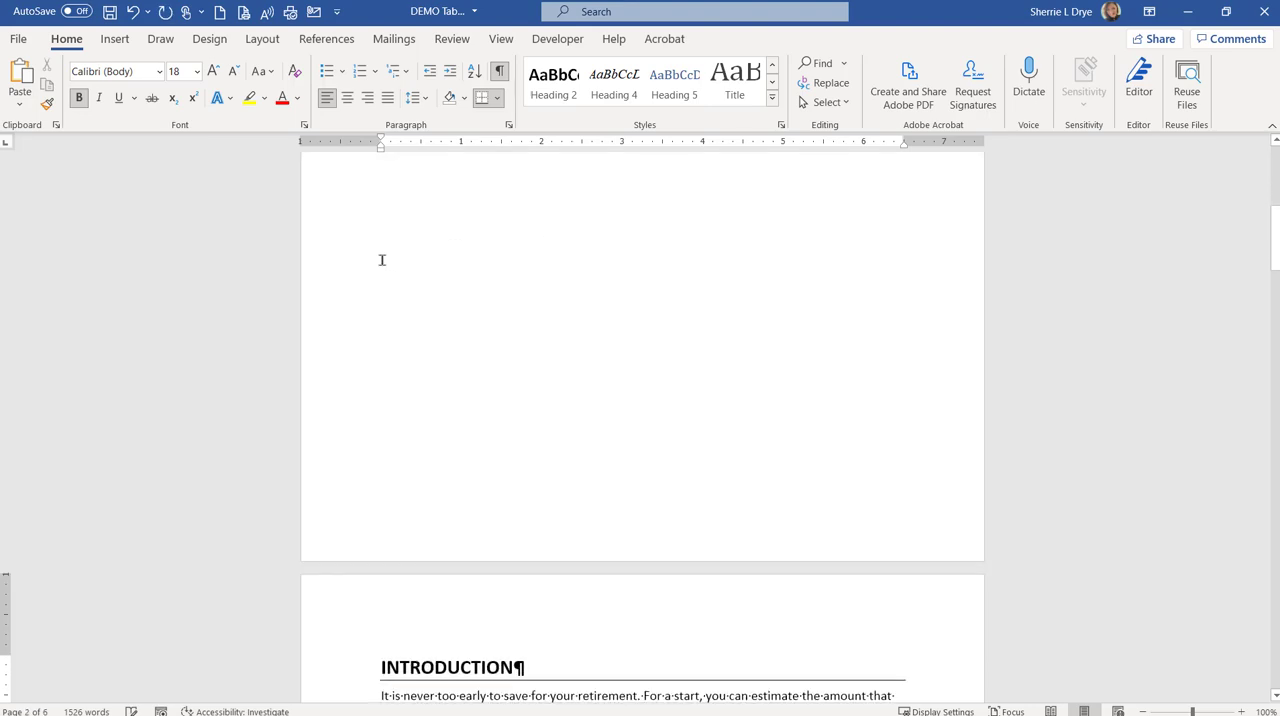
Step: Add three blank paragraphs above the page break on the new first page, and hide the formatting marks
scroll(548, 332, "up", 5)
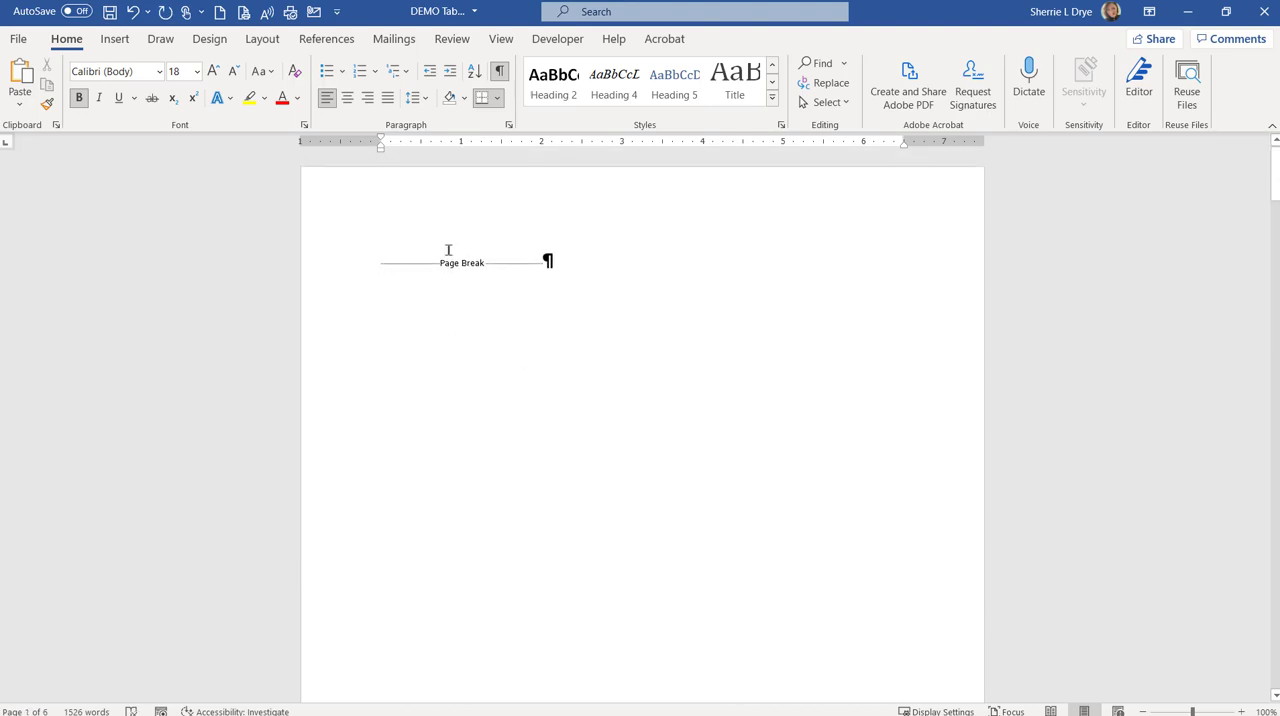
left_click(377, 263)
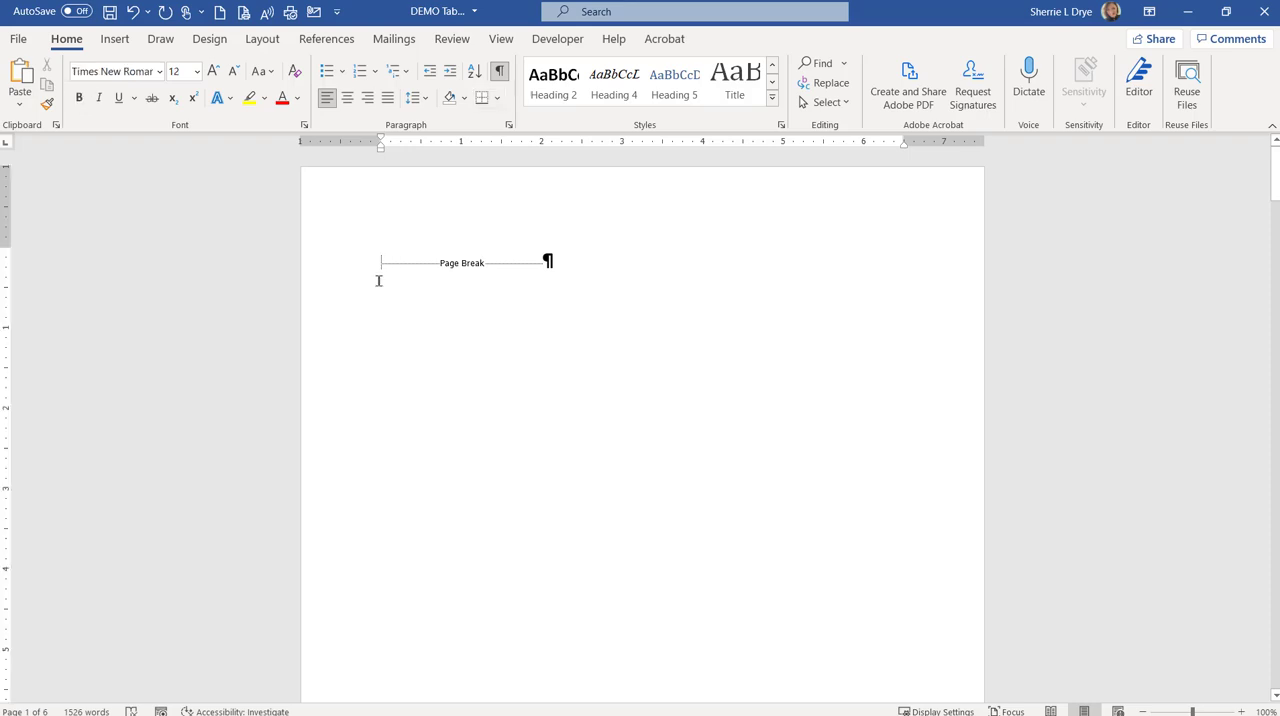
key("Return")
key("Return")
key("Return")
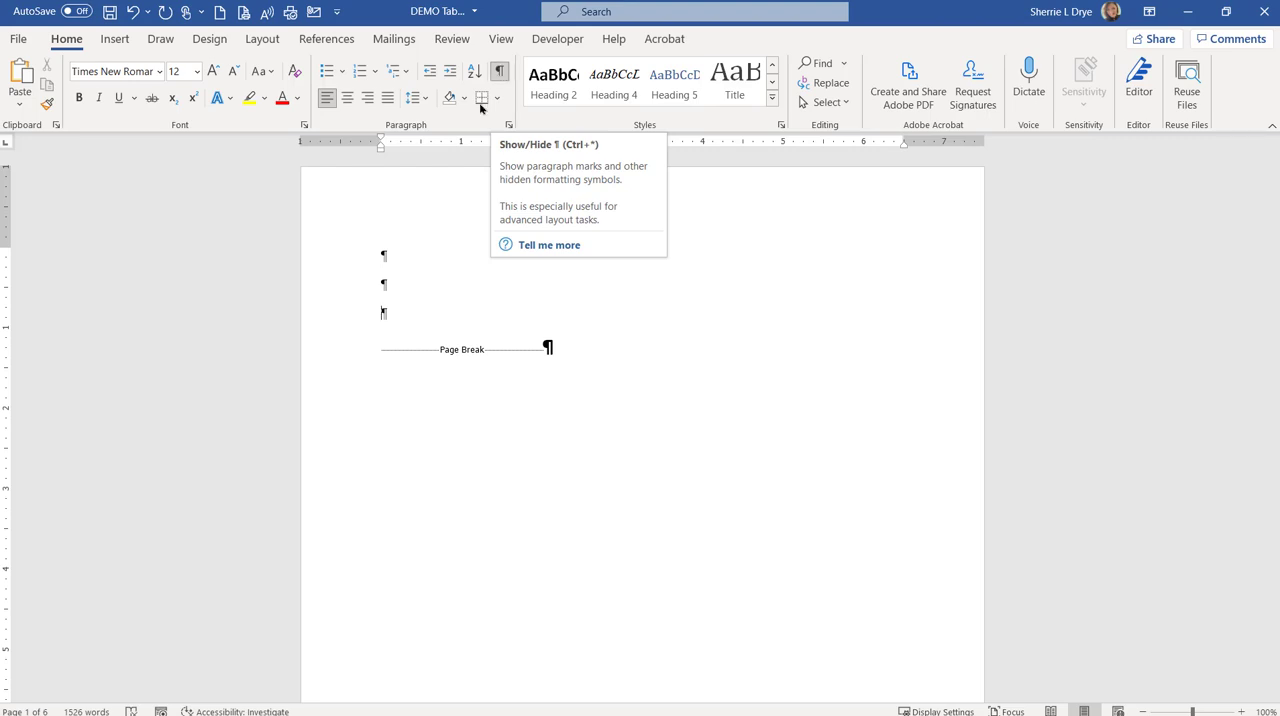
left_click(500, 72)
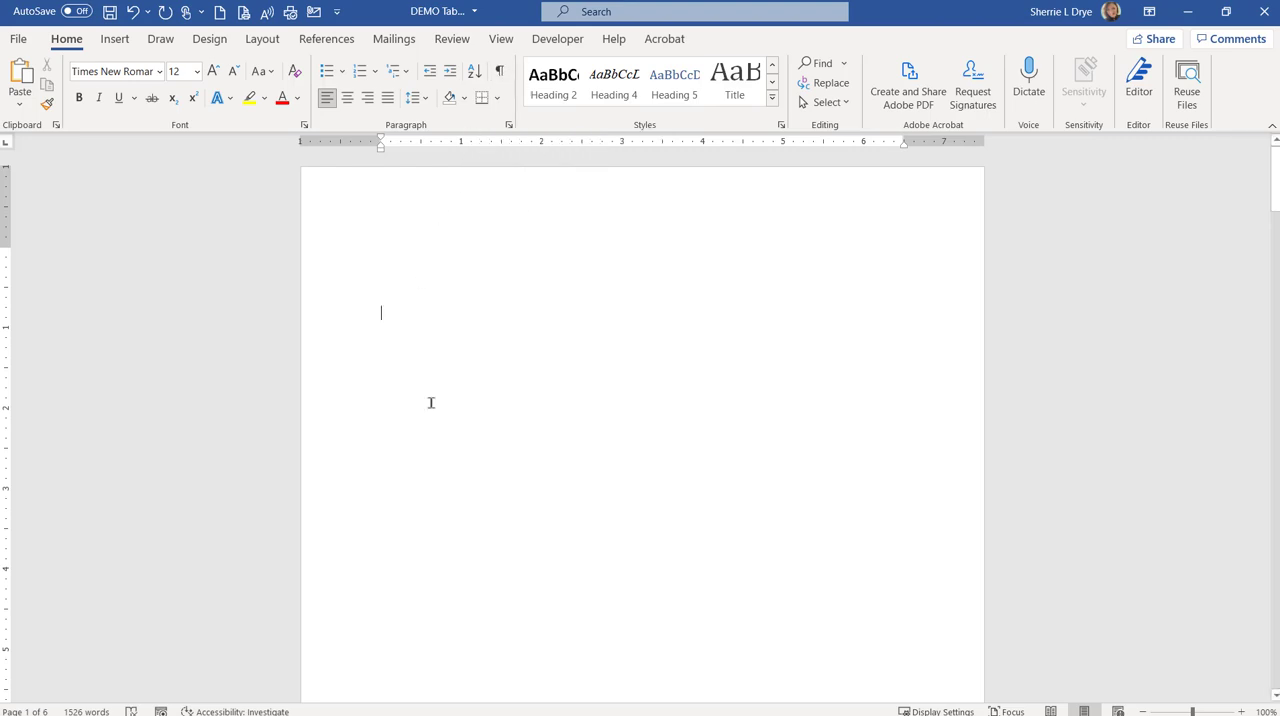
Step: Insert an automatic table of contents on the blank first page, using the built-in Automatic Table 2 layout
left_click(327, 40)
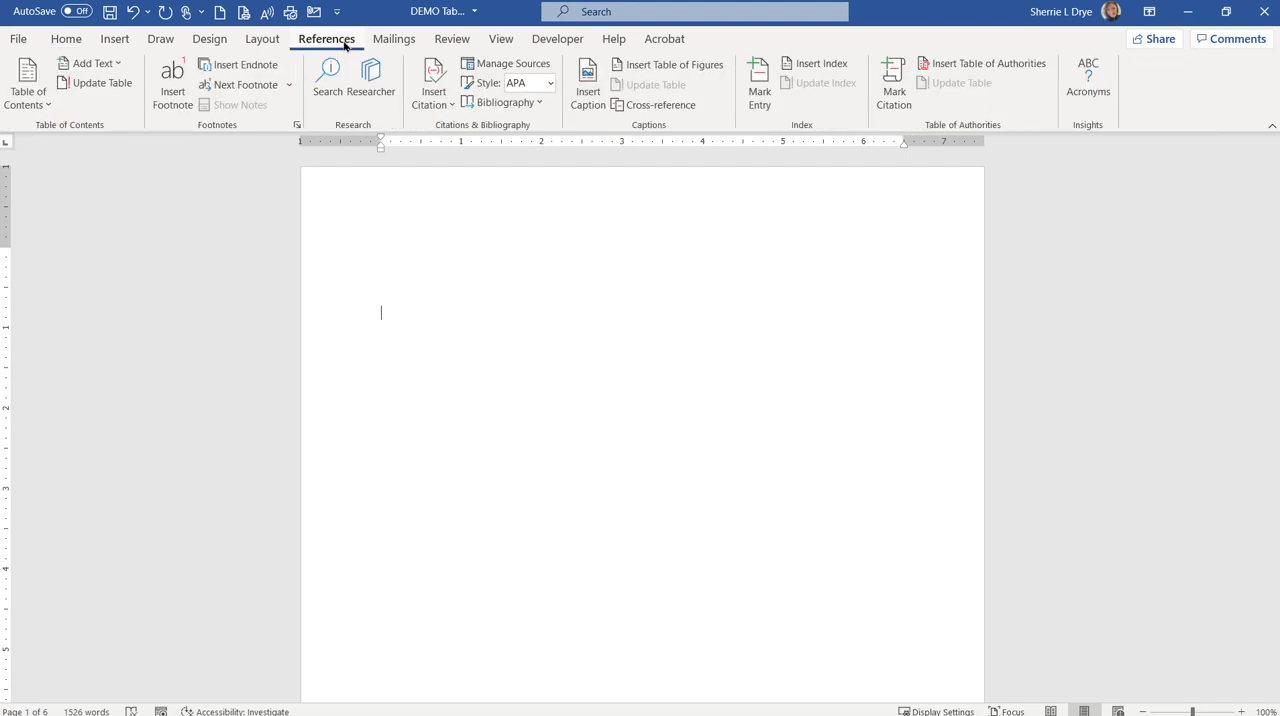
left_click(36, 101)
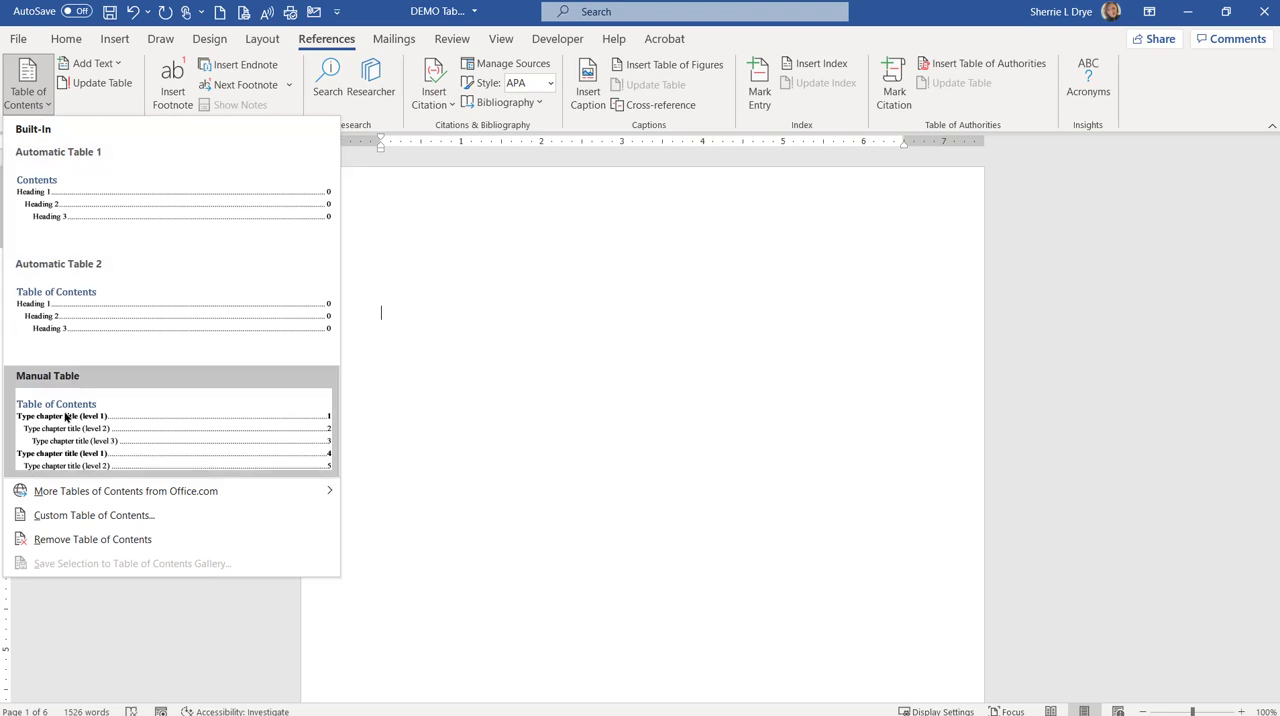
left_click(61, 306)
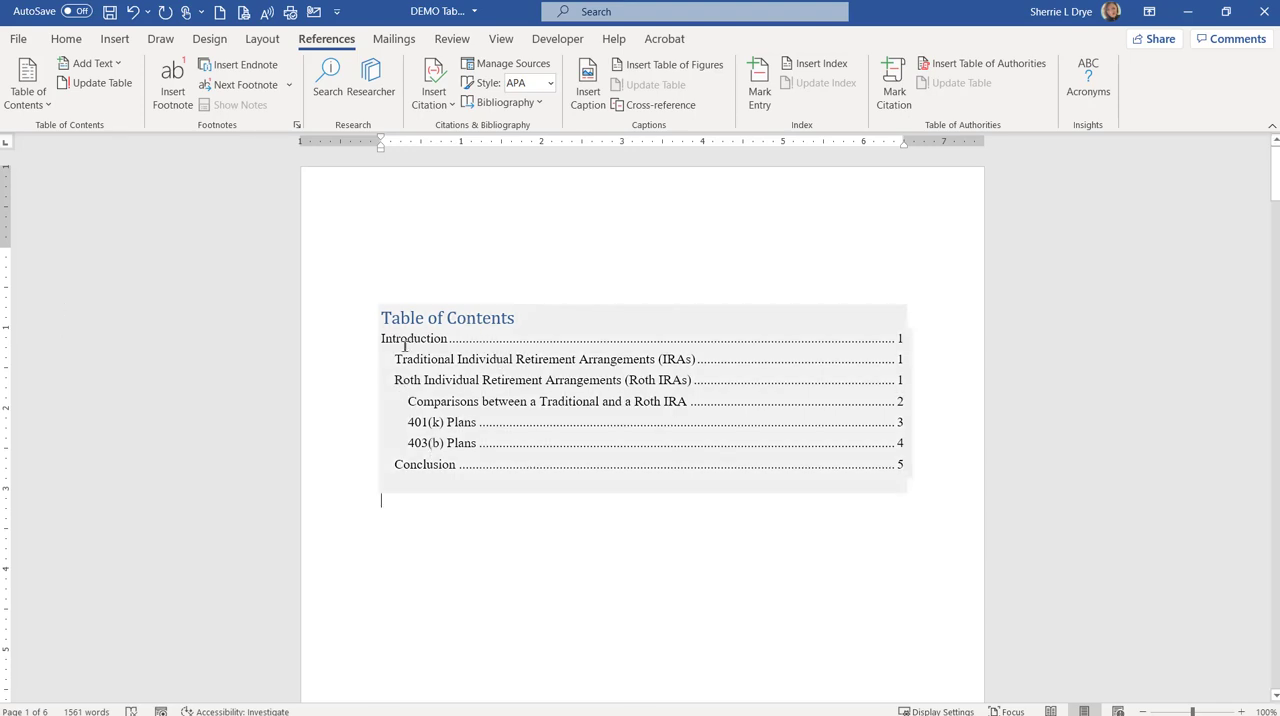
Step: Change the style of the "INTRODUCTION" heading to Normal
scroll(433, 381, "down", 9)
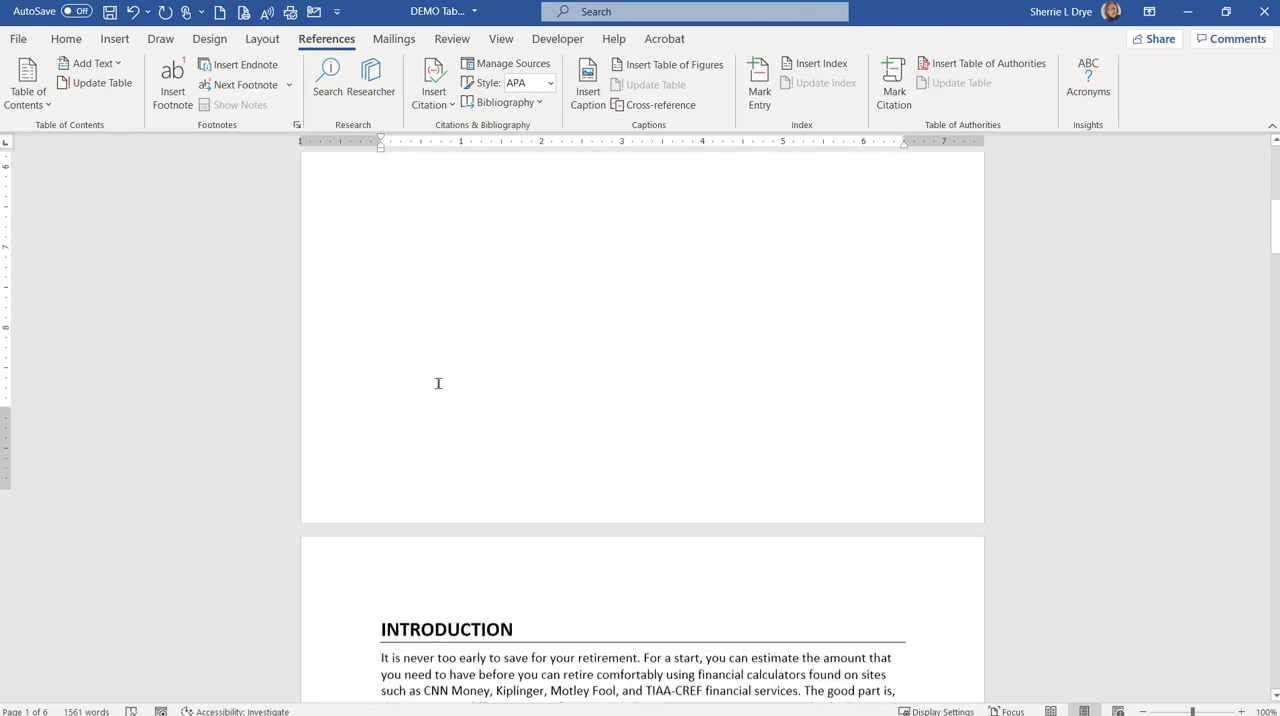
scroll(438, 383, "down", 3)
left_click(322, 318)
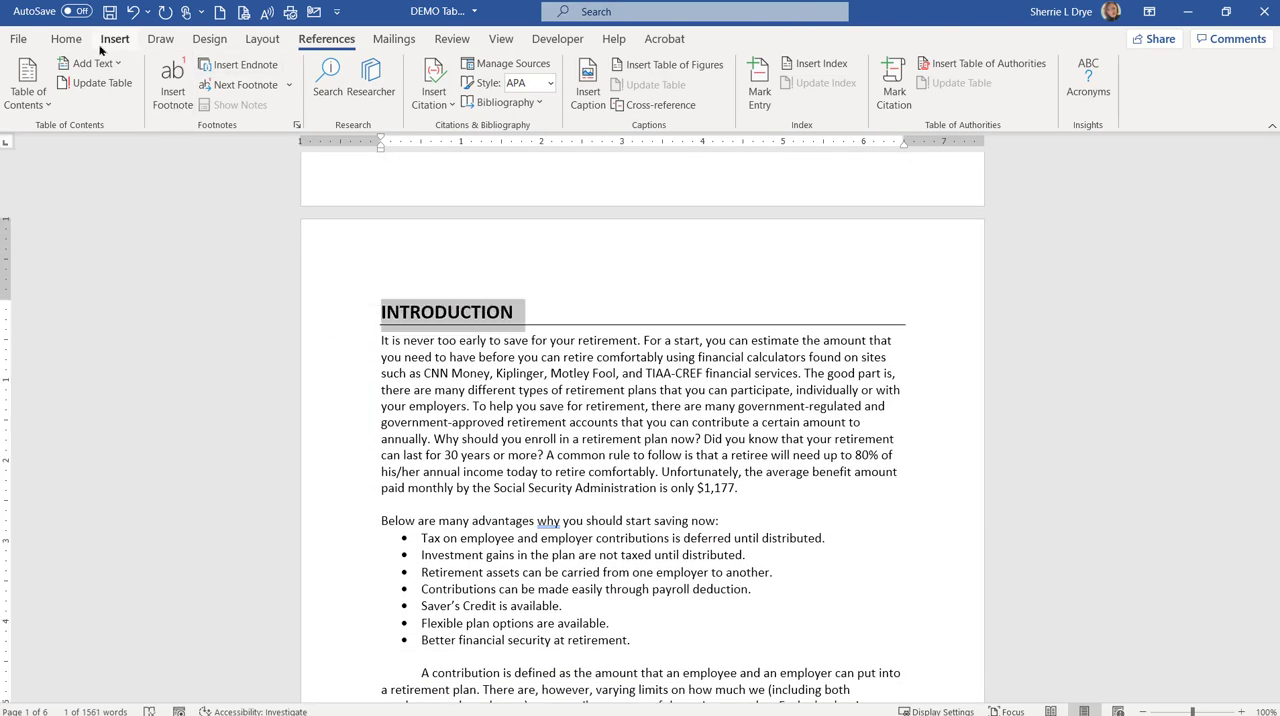
left_click(66, 39)
left_click(617, 92)
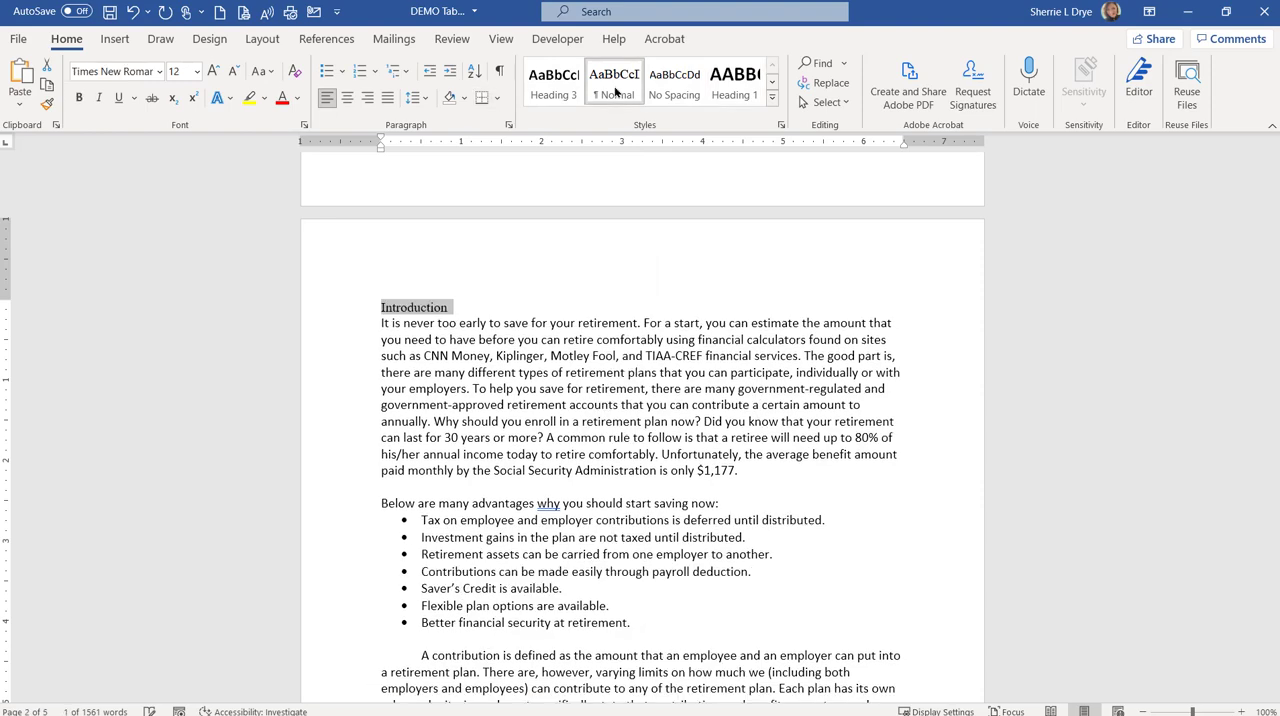
Step: Update the entire table of contents to reflect the Normal style on the "Introduction" line
scroll(703, 571, "up", 12)
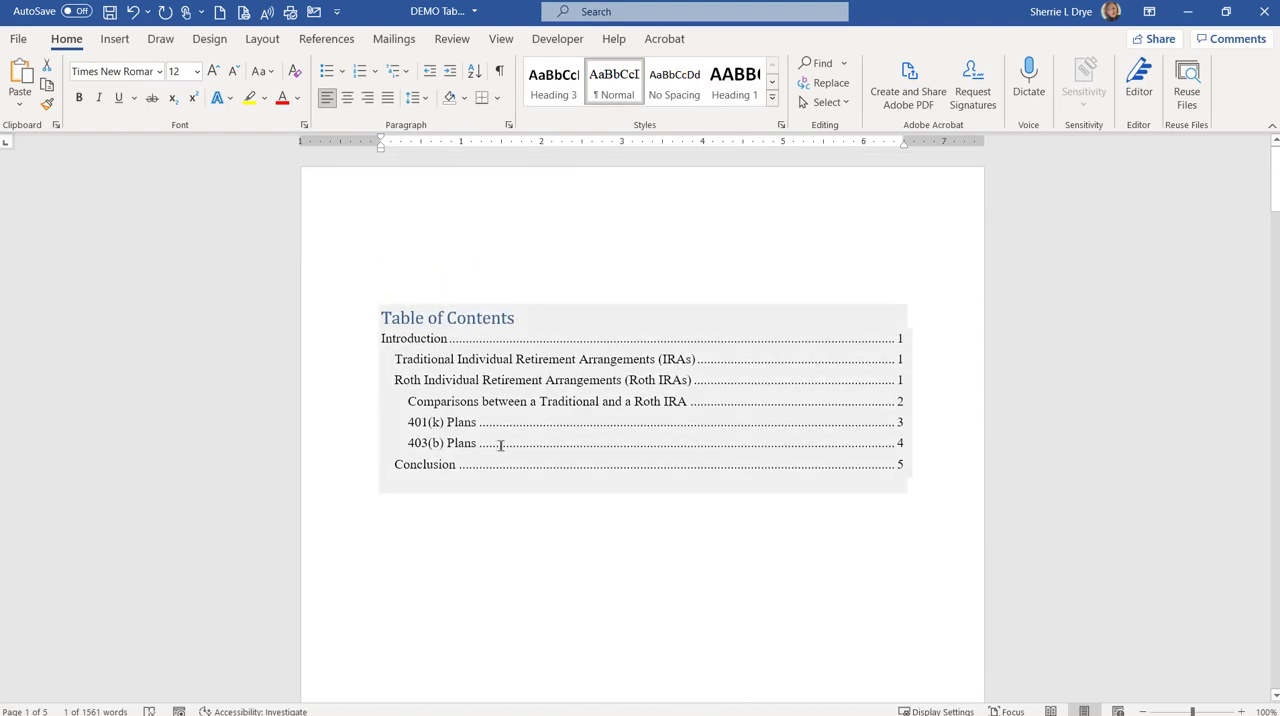
left_click(452, 318)
left_click(450, 293)
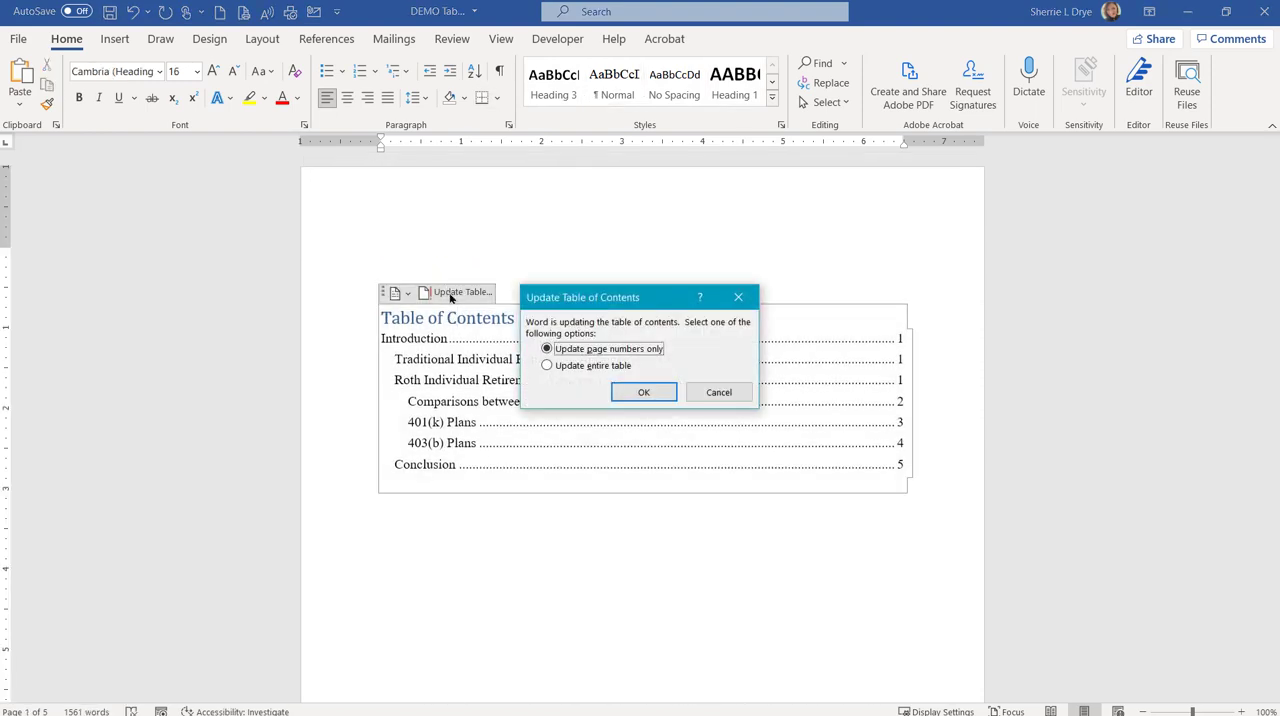
left_click(588, 367)
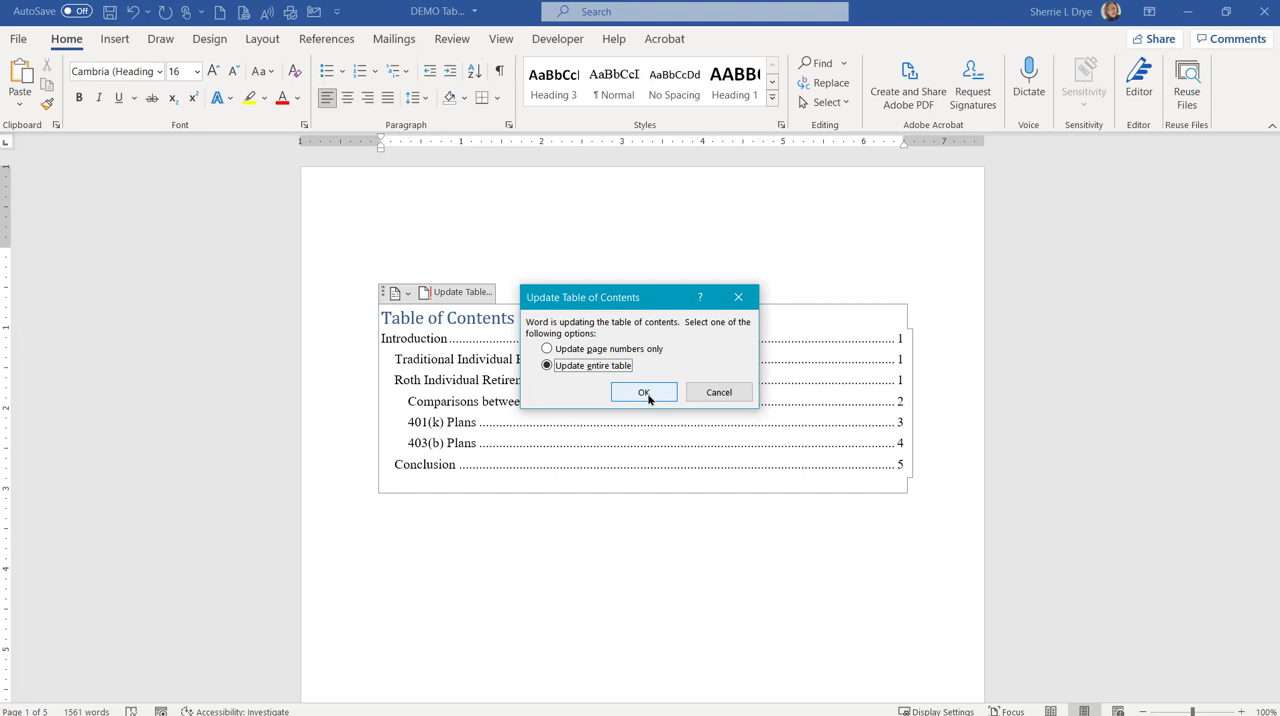
left_click(645, 393)
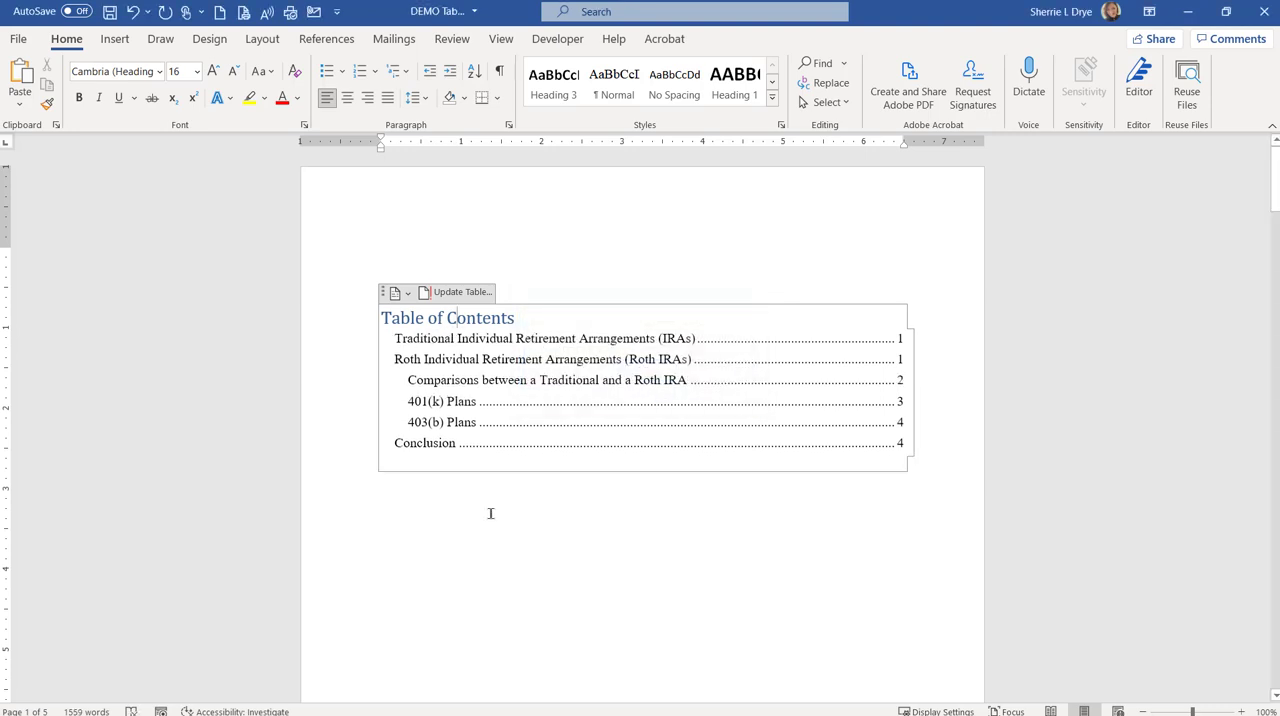
Step: Reapply the Heading 1 style to the "Introduction" line on the second page
scroll(491, 513, "down", 10)
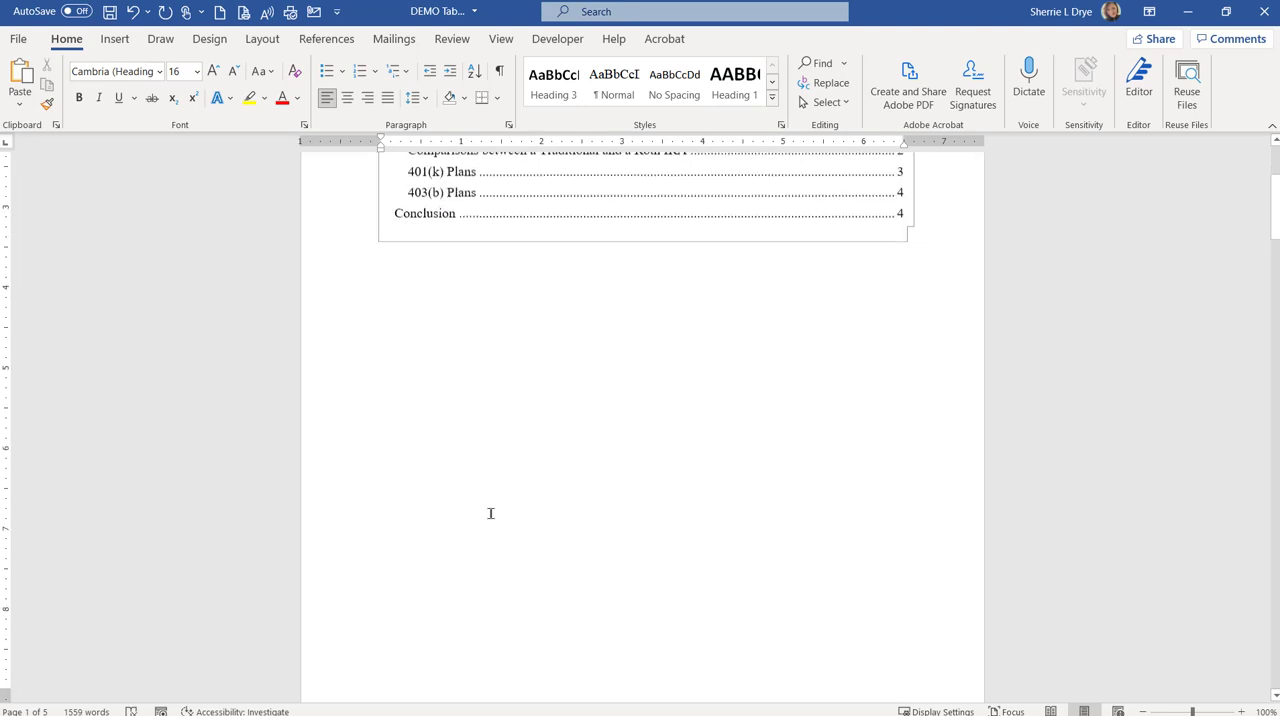
left_click(345, 492)
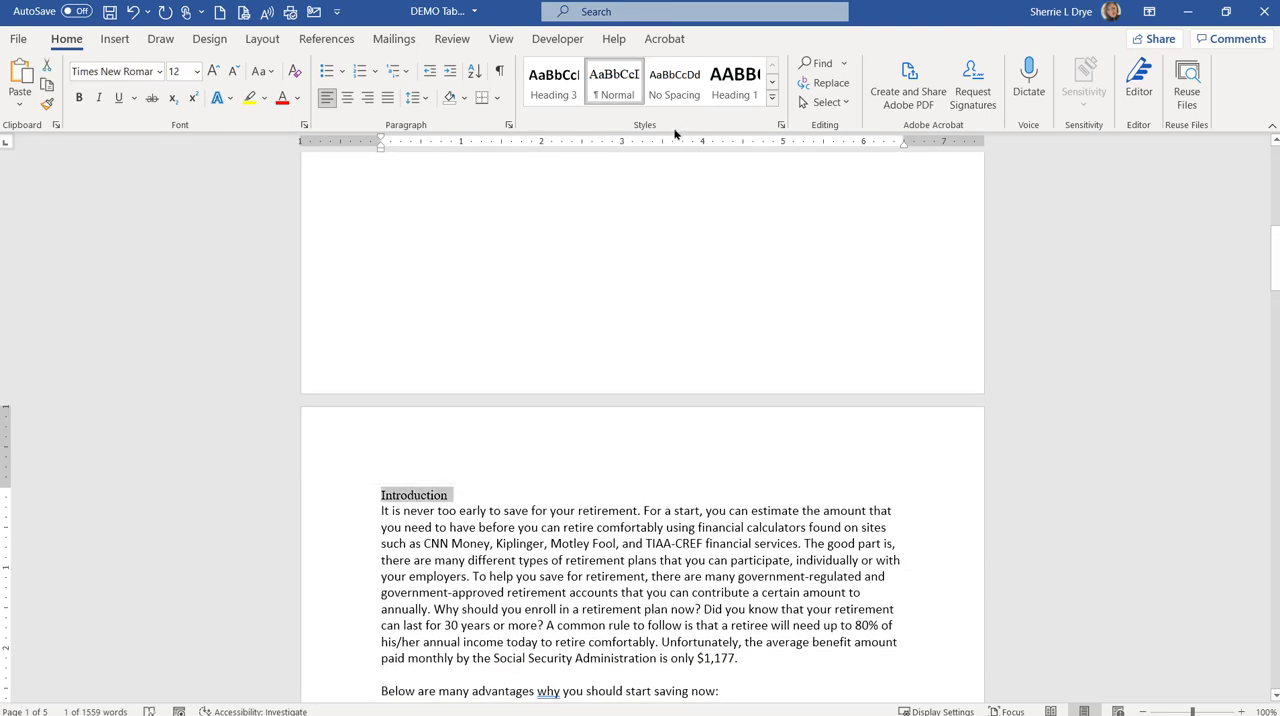
left_click(738, 84)
Step: Update the entire table of contents so it picks up the restored "Introduction" heading
scroll(647, 541, "up", 10)
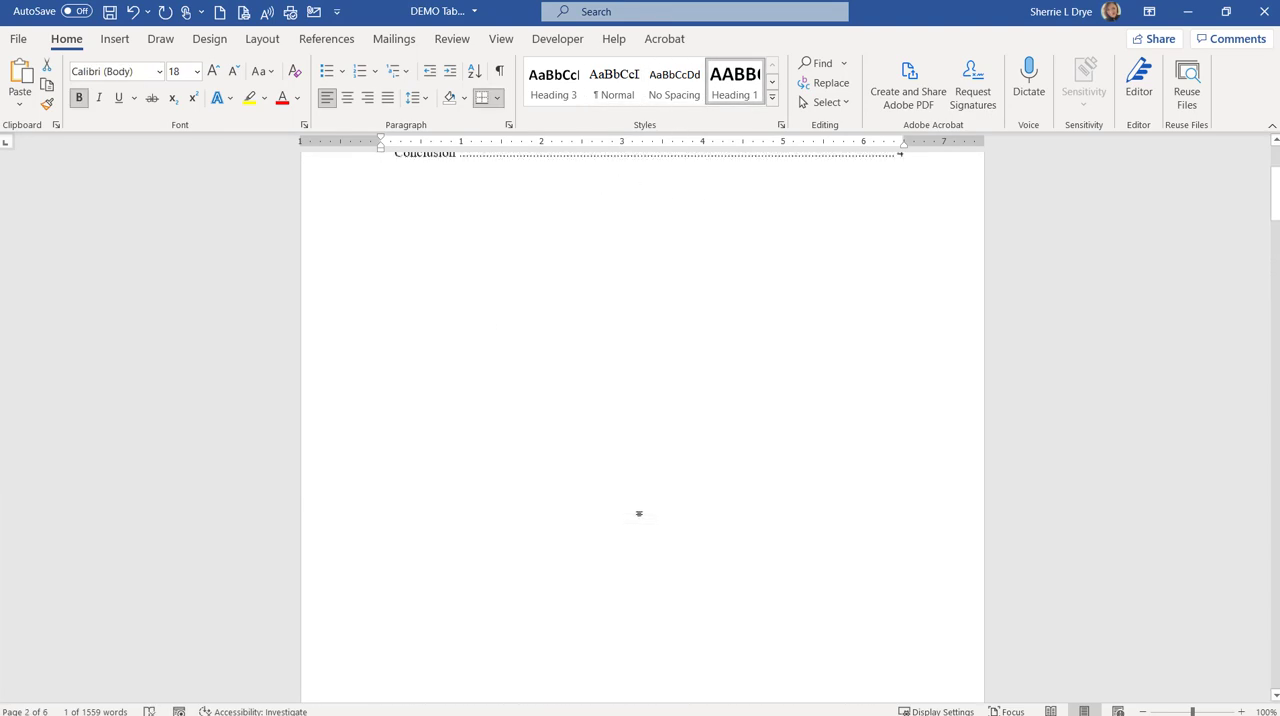
left_click(512, 318)
left_click(461, 292)
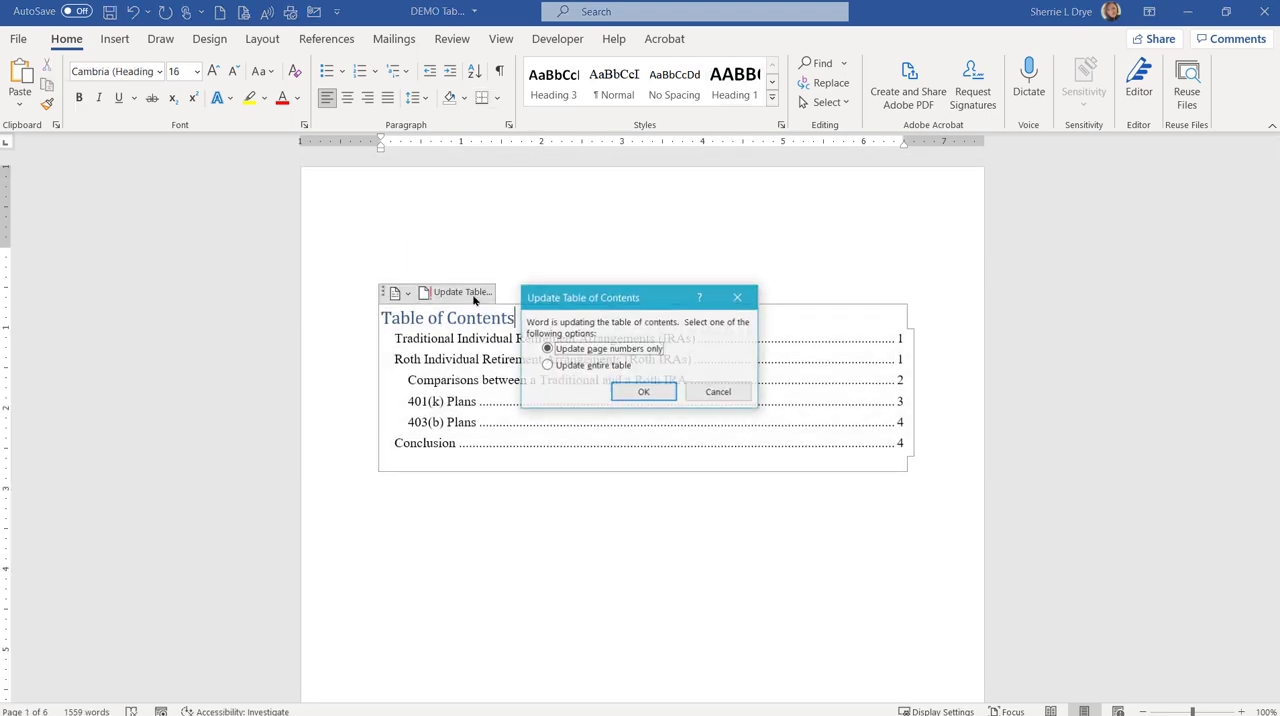
left_click(548, 365)
left_click(631, 392)
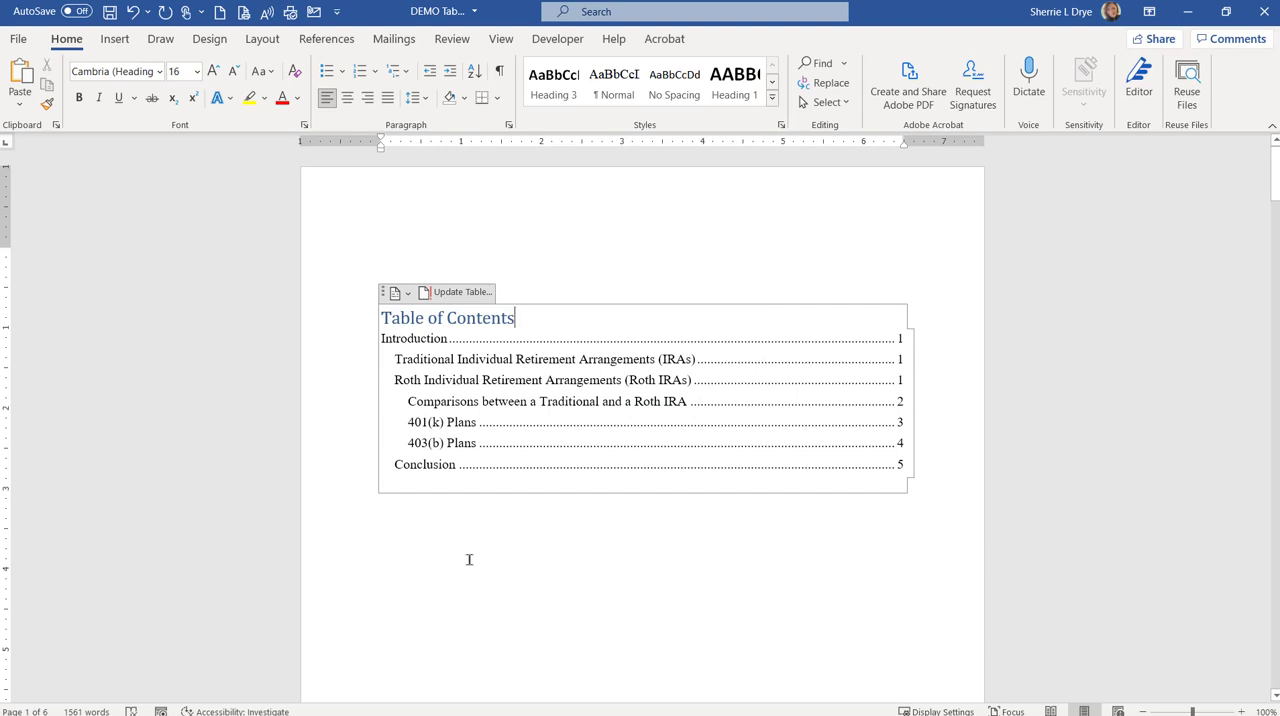
Step: Insert a page break before the "Roth Individual Retirement Arrangements (Roth IRAs)" heading
scroll(470, 539, "down", 15)
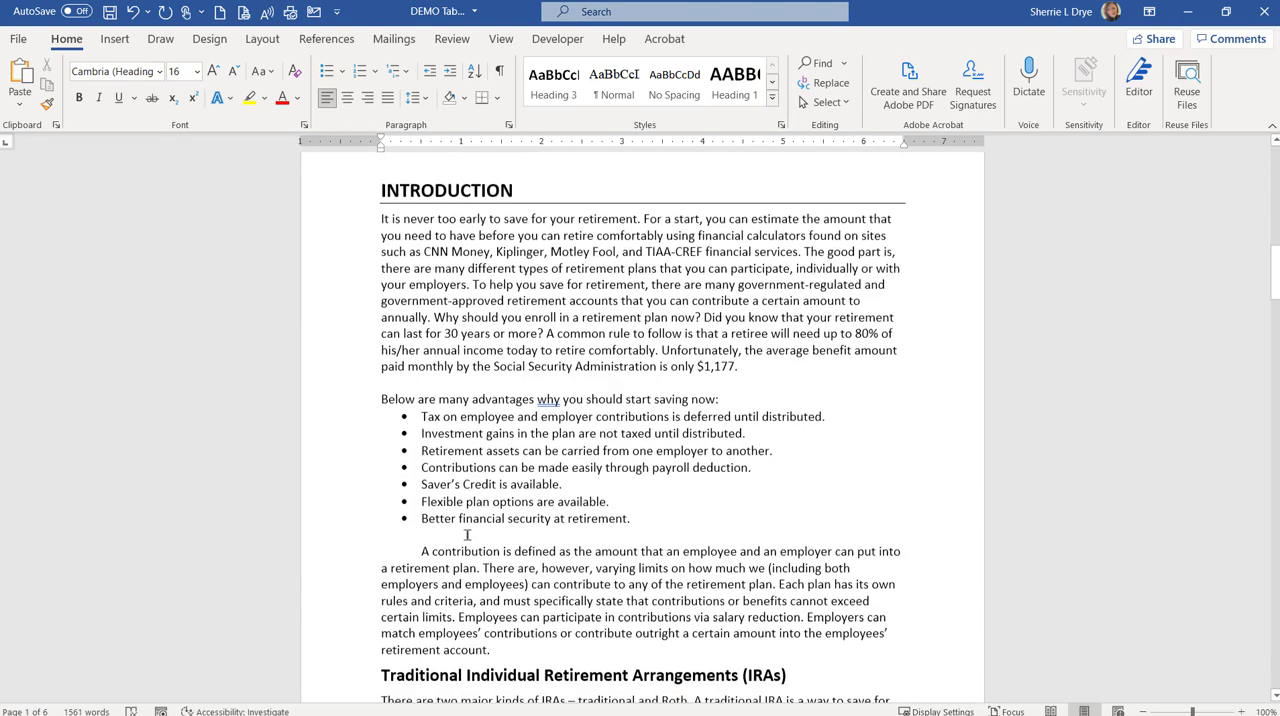
scroll(688, 345, "up", 15)
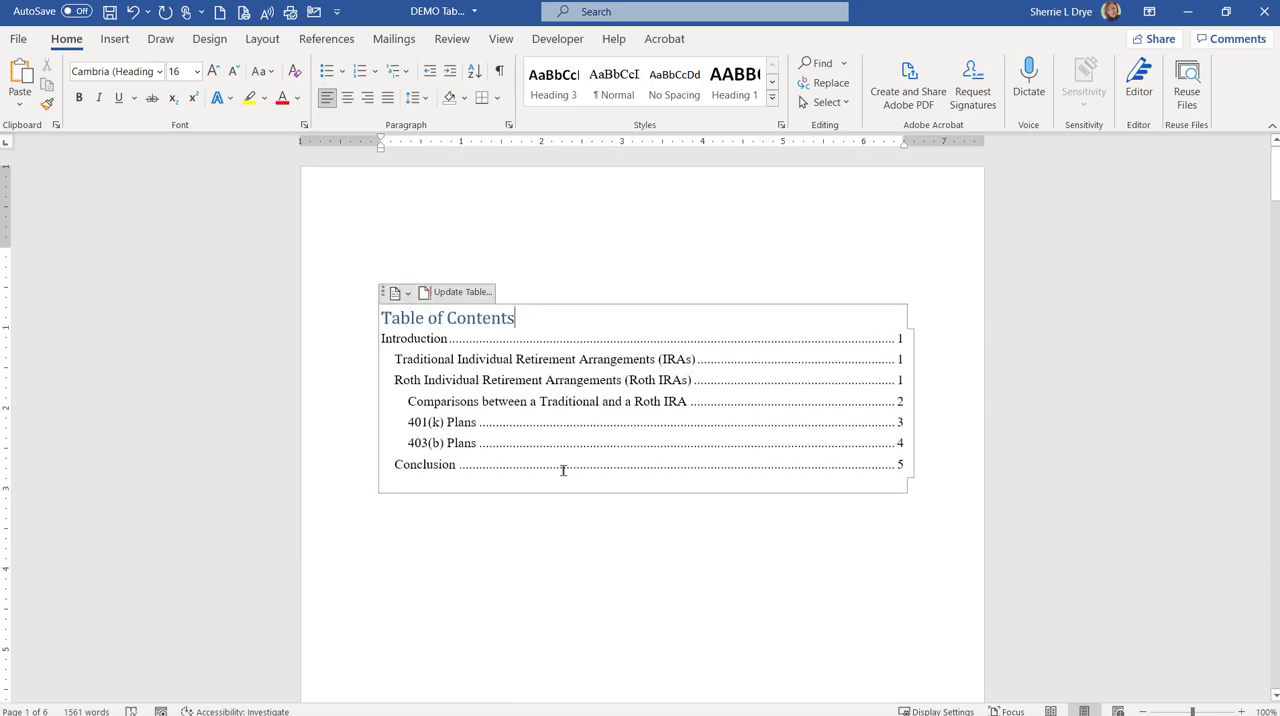
scroll(717, 463, "down", 15)
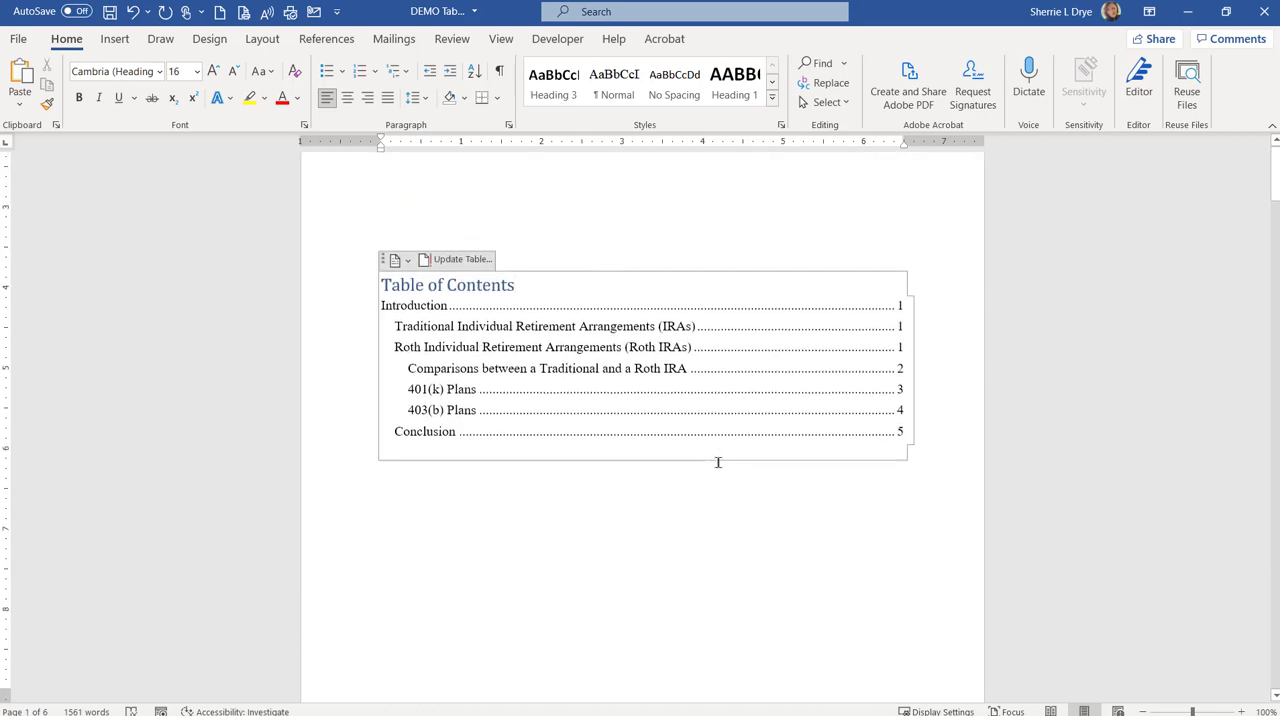
scroll(701, 444, "down", 7)
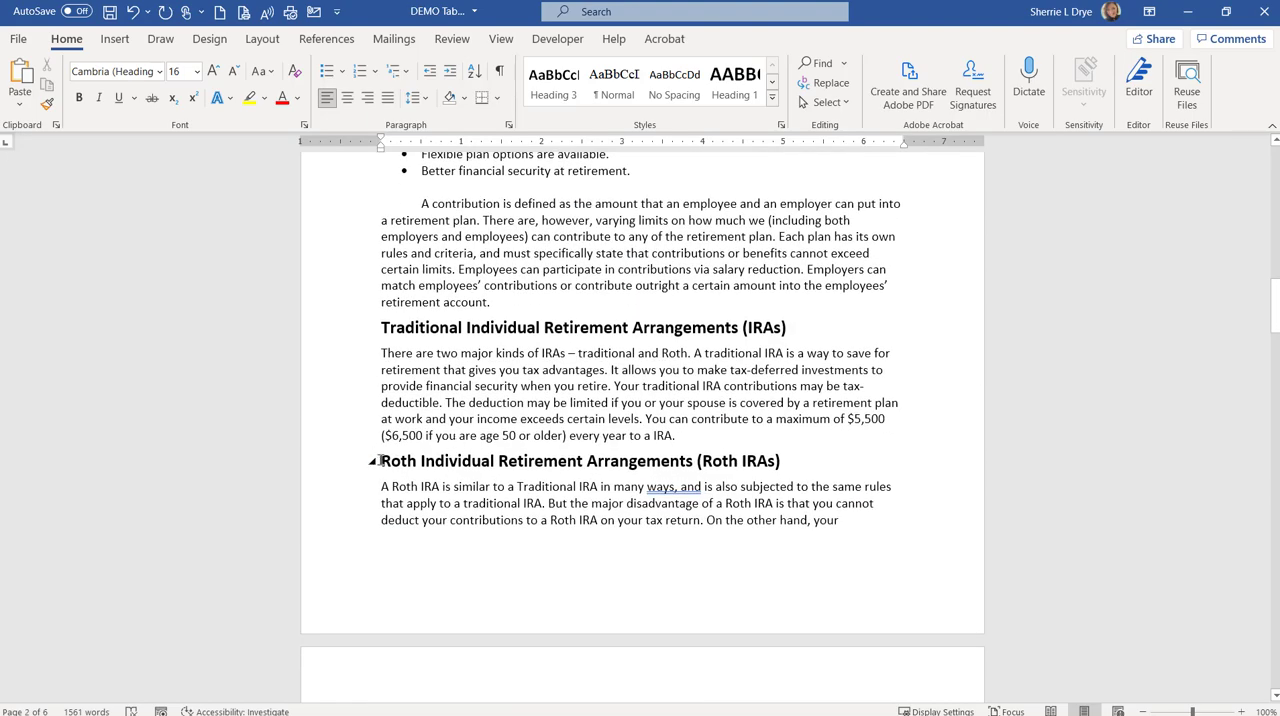
left_click(381, 461)
key("ctrl+Return")
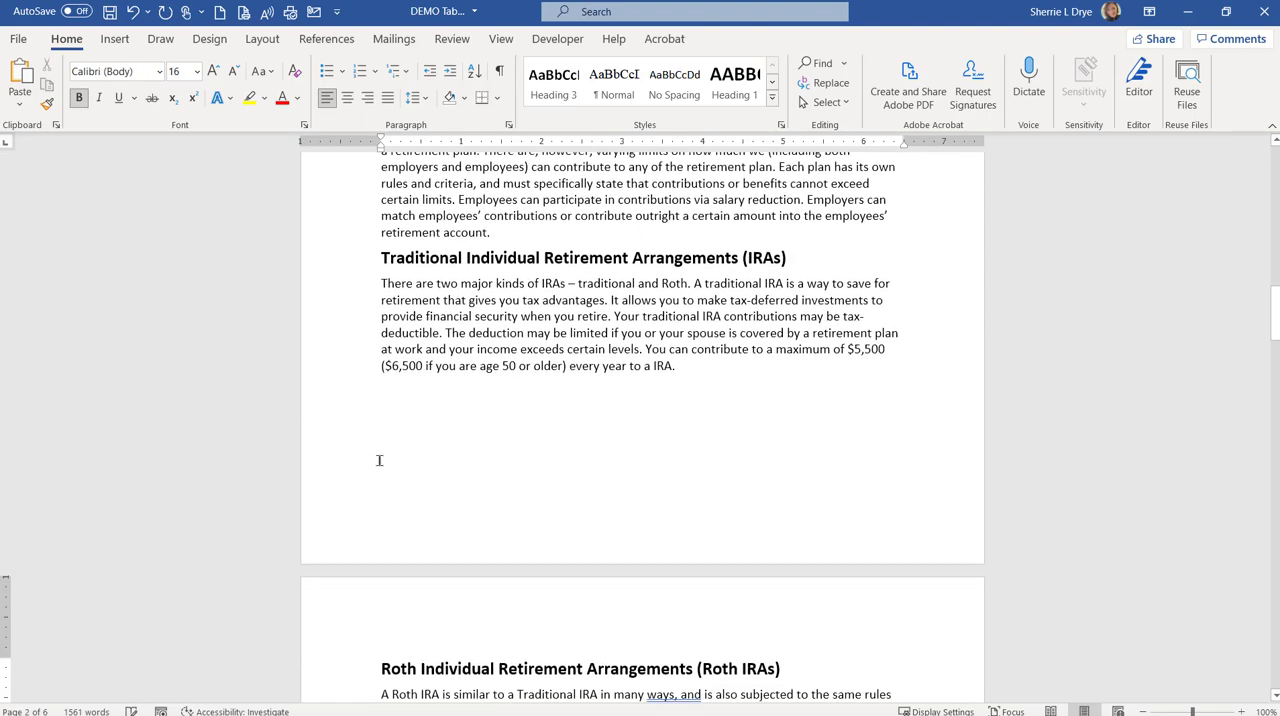
Step: Update the entire table of contents to account for the page break before the Roth IRA section
scroll(457, 605, "down", 5)
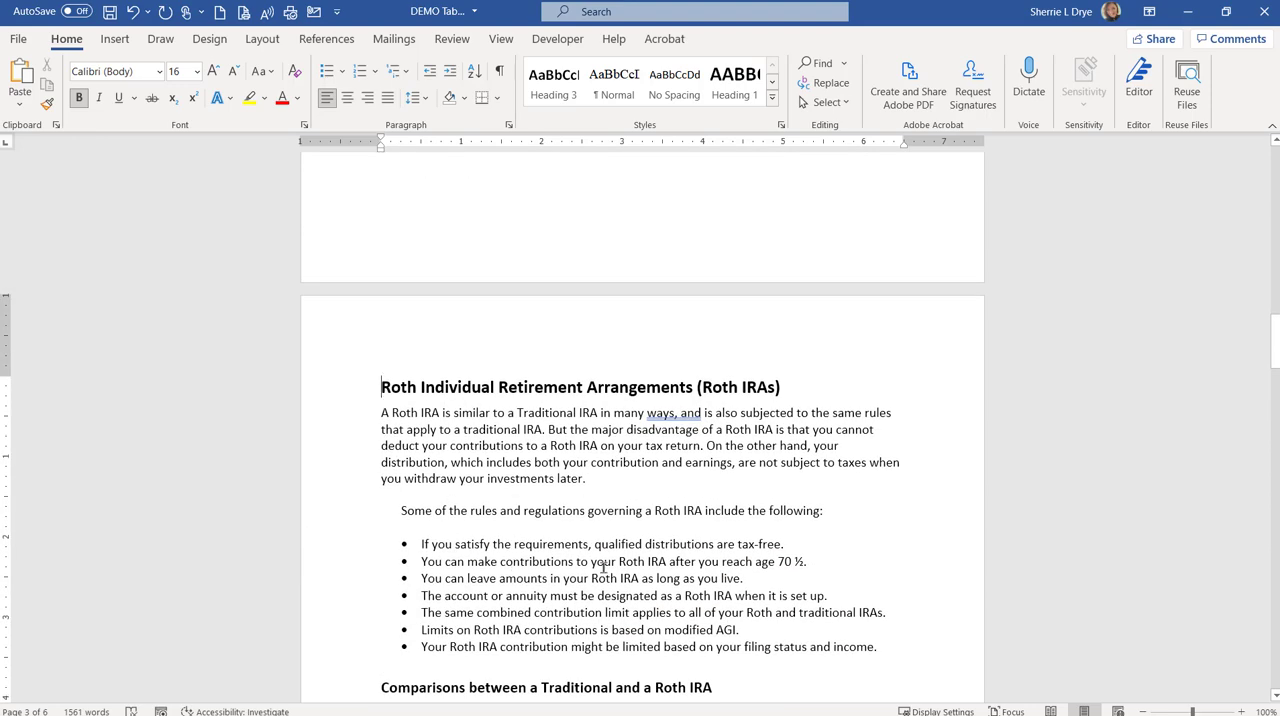
scroll(603, 566, "up", 15)
scroll(590, 497, "up", 6)
left_click(455, 316)
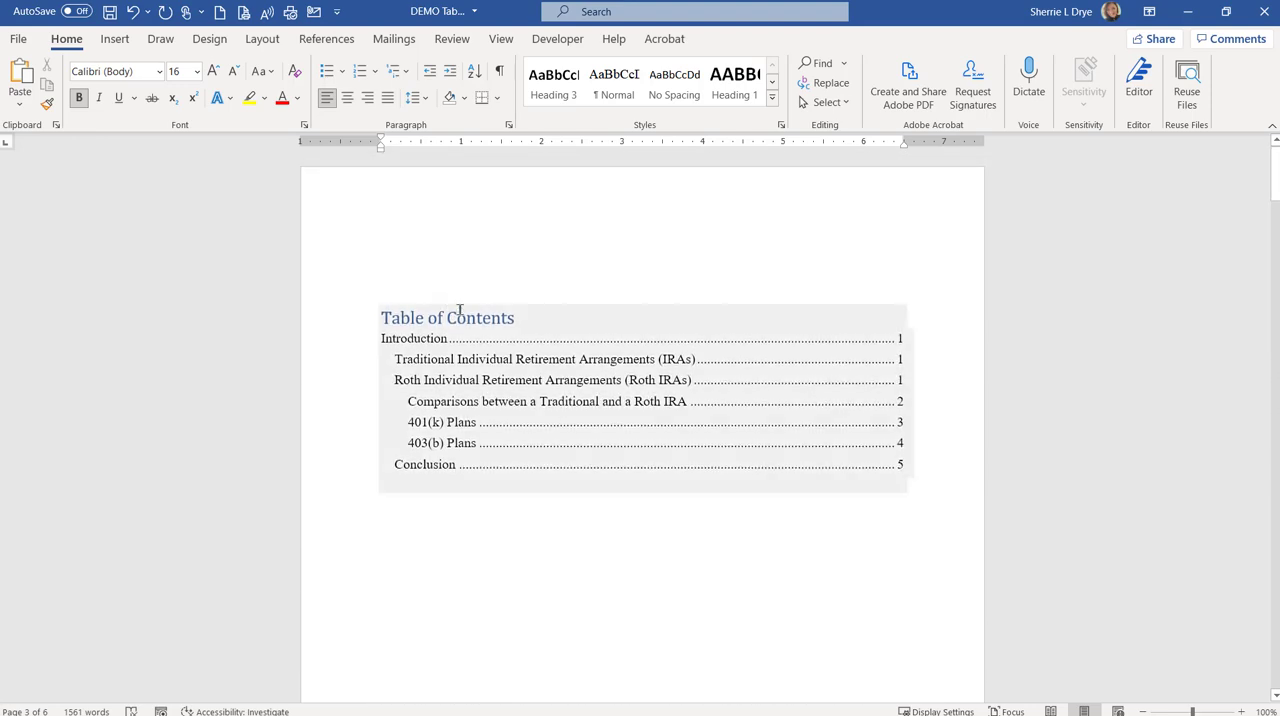
left_click(456, 292)
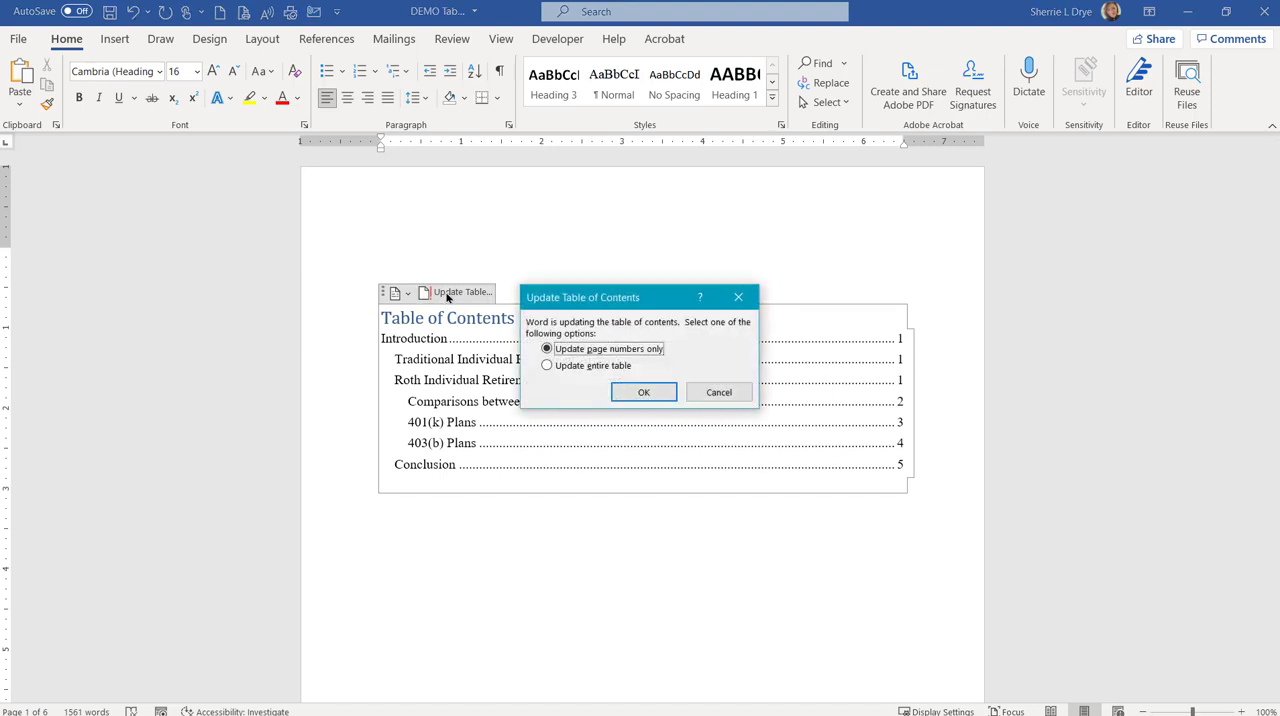
left_click(547, 366)
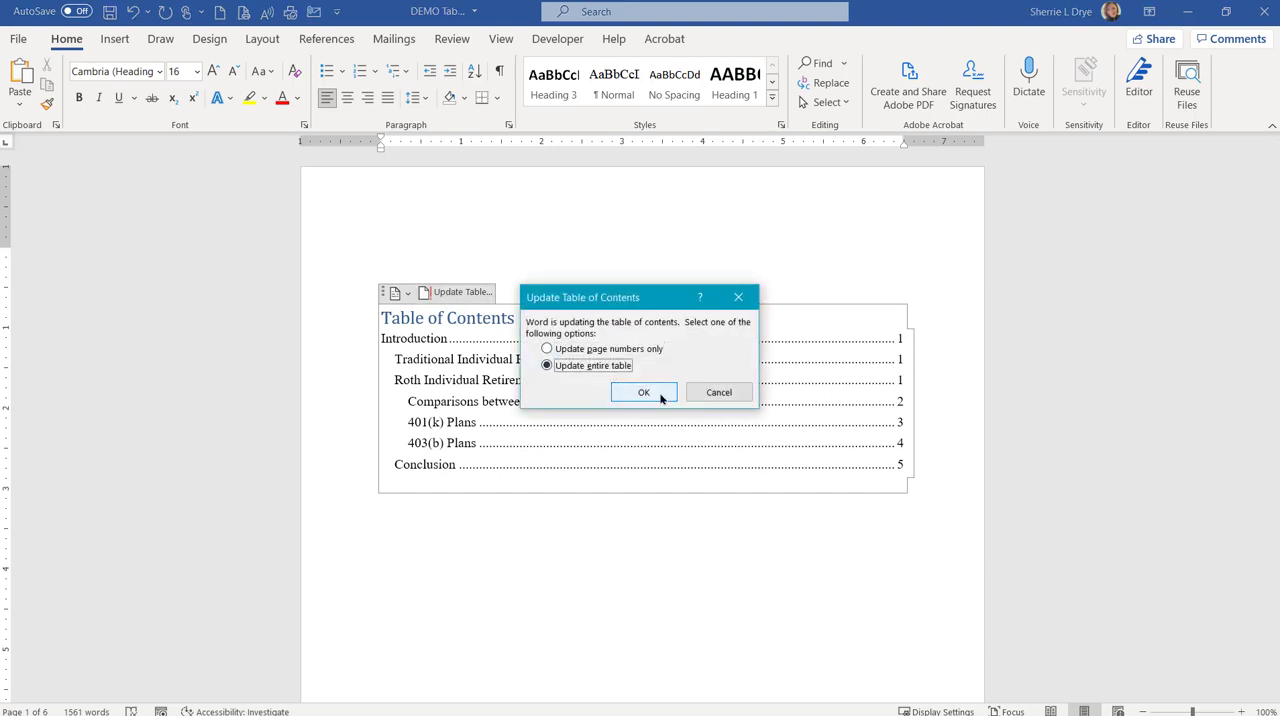
left_click(660, 396)
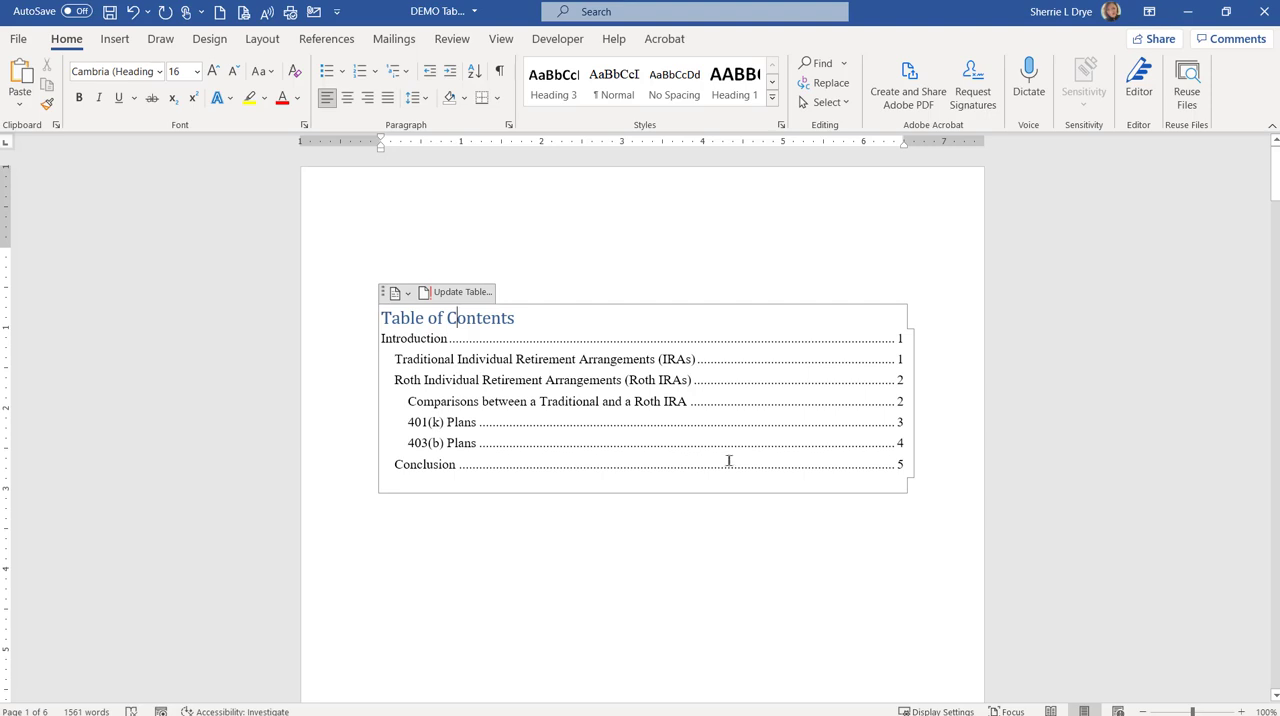
left_click(722, 541)
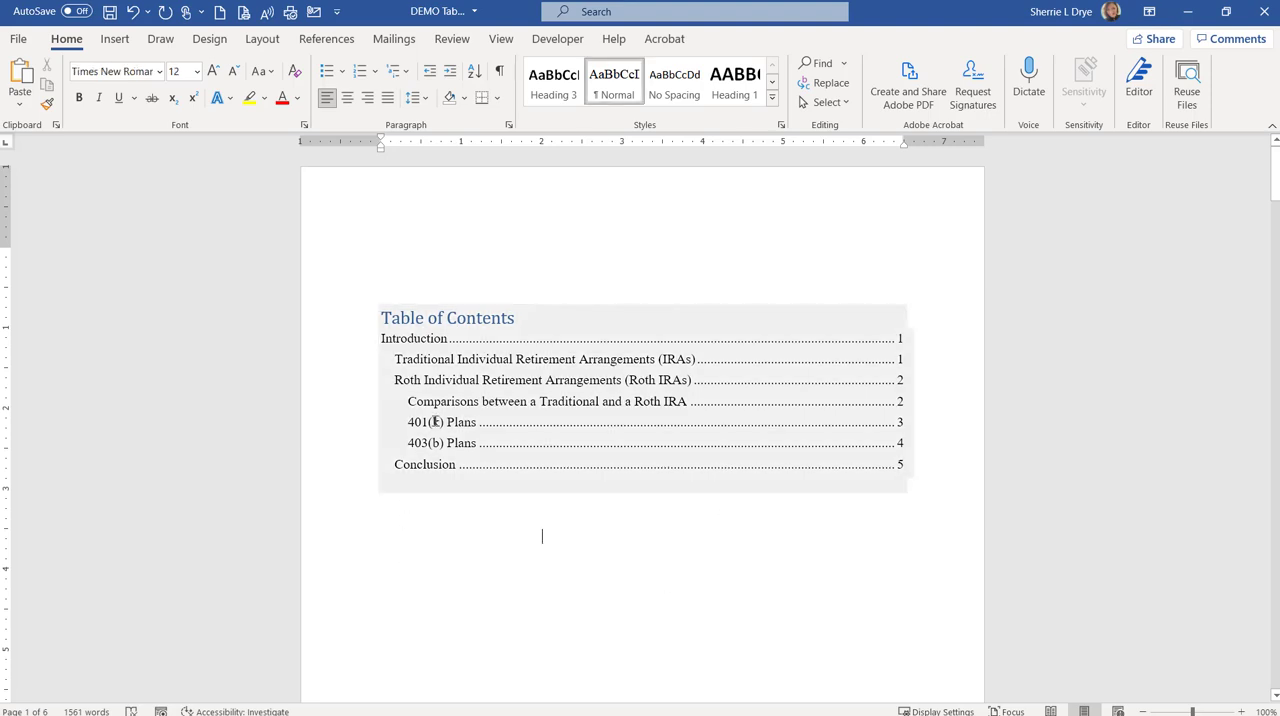
Step: Follow the "Comparisons between a Traditional and a Roth IRA" entry in the table of contents to its heading, and return to the contents page
left_click(486, 335)
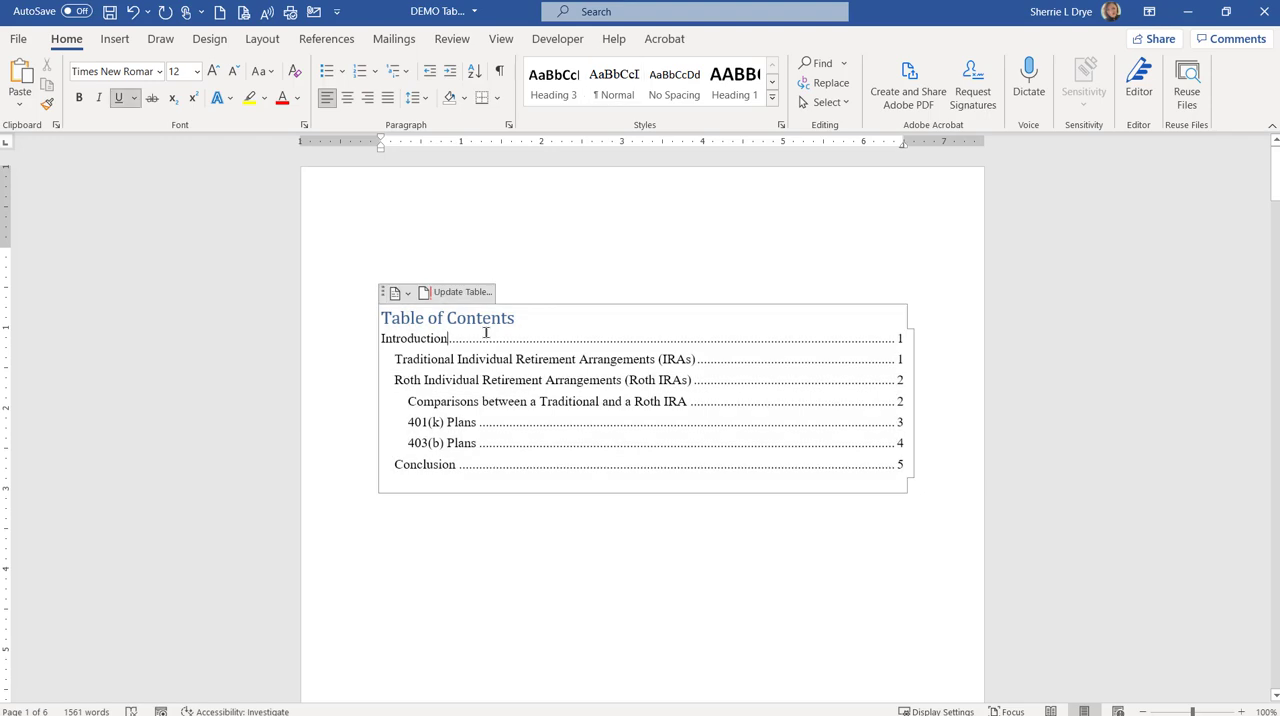
left_click(521, 553)
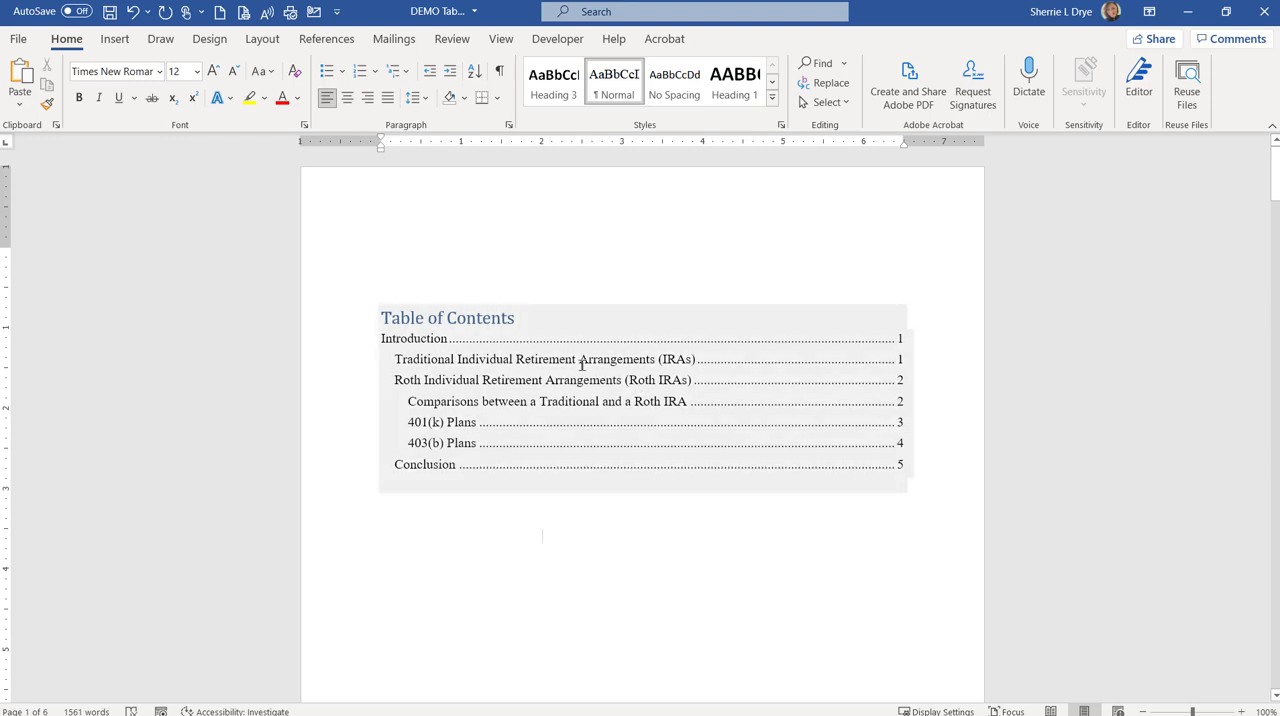
left_click(579, 360)
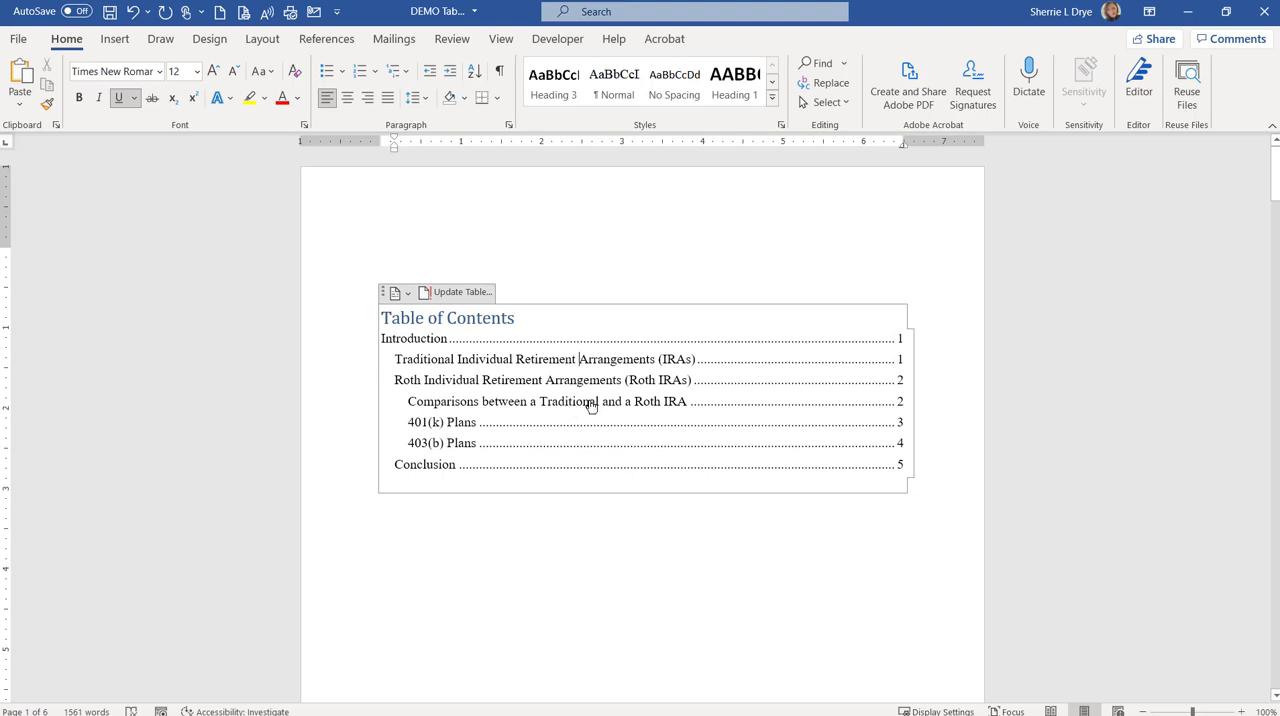
left_click(590, 406, "ctrl")
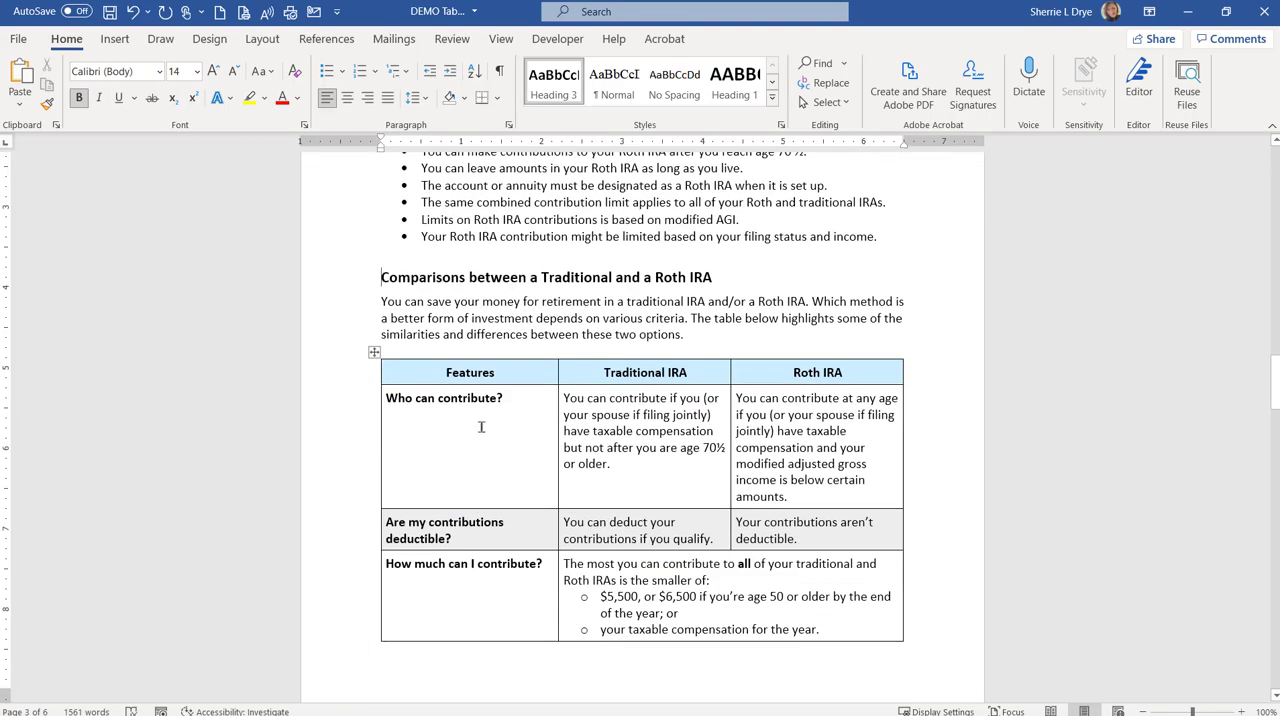
scroll(481, 427, "up", 20)
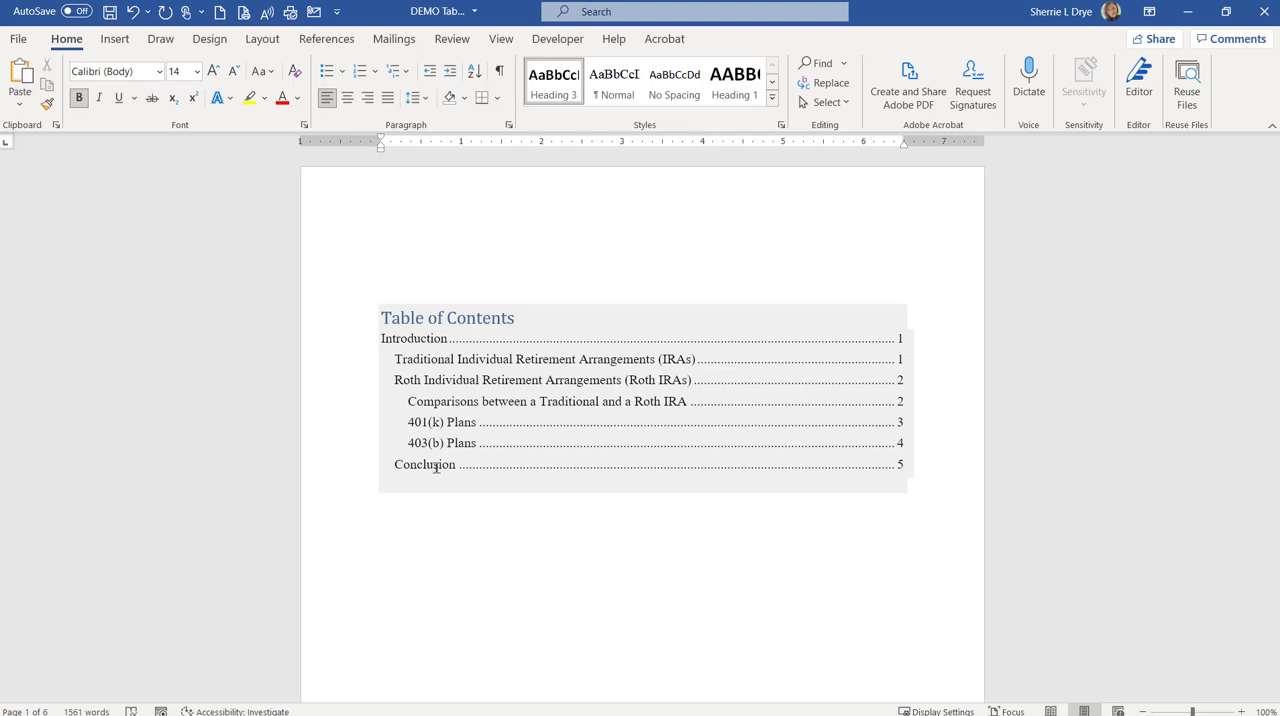
left_click(497, 536)
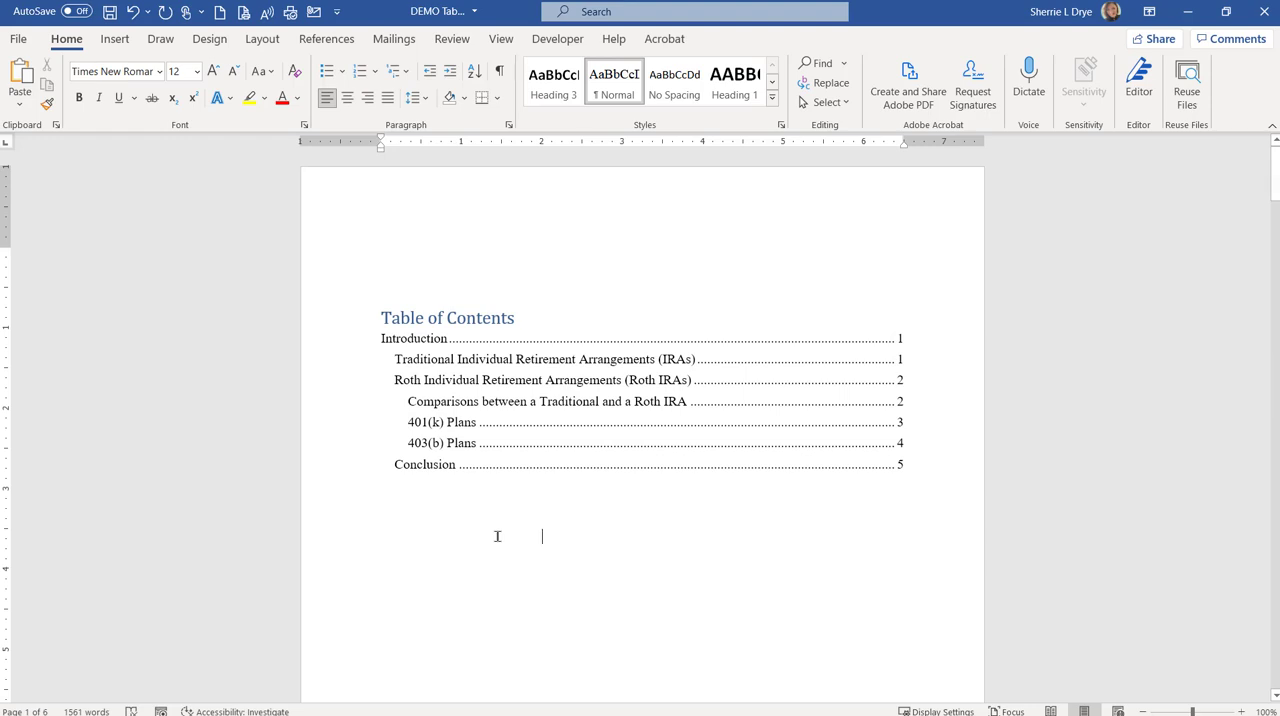
Step: Go to the "INTRODUCTION" heading on the page after the table of contents
scroll(500, 555, "down", 10)
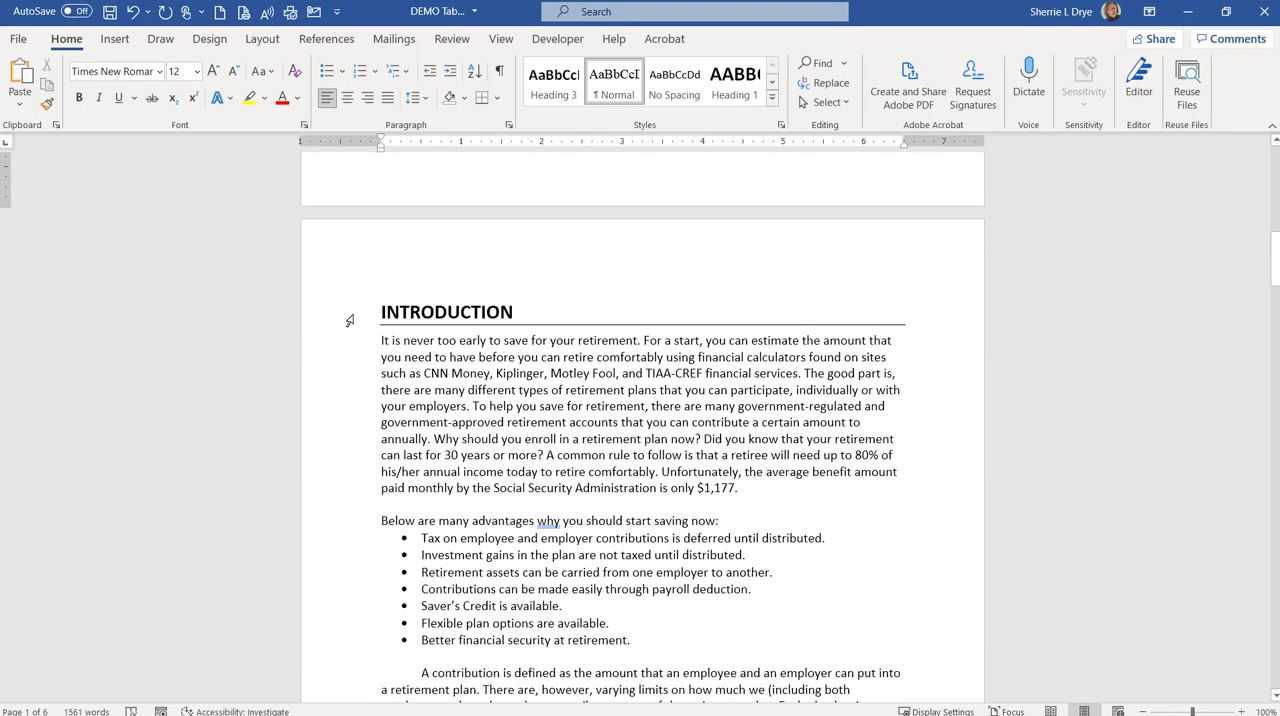